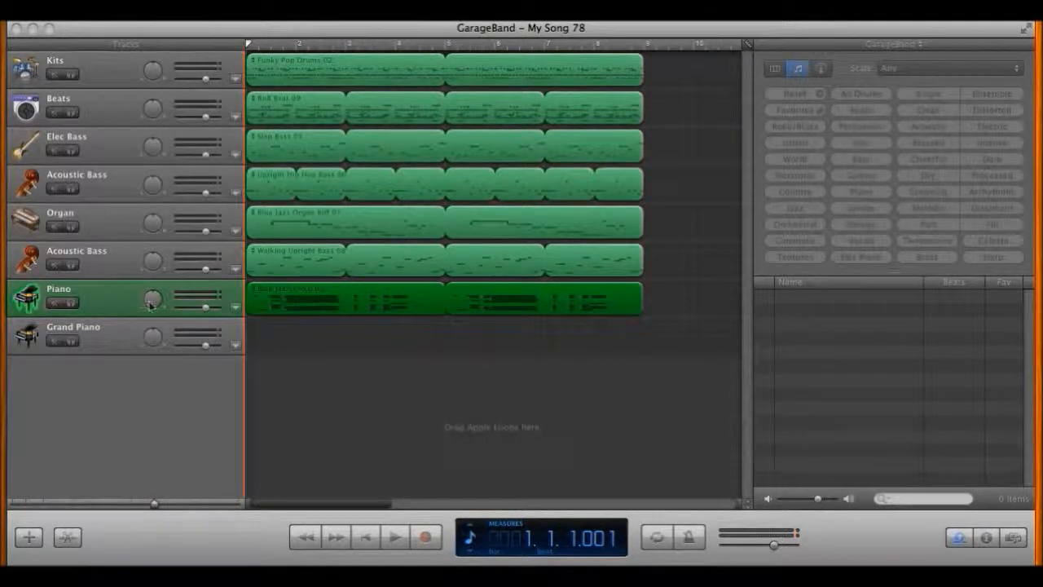
# Step: Open the note editor on the Beats track's RnB Beat 09 loop
pyautogui.press('super+i')
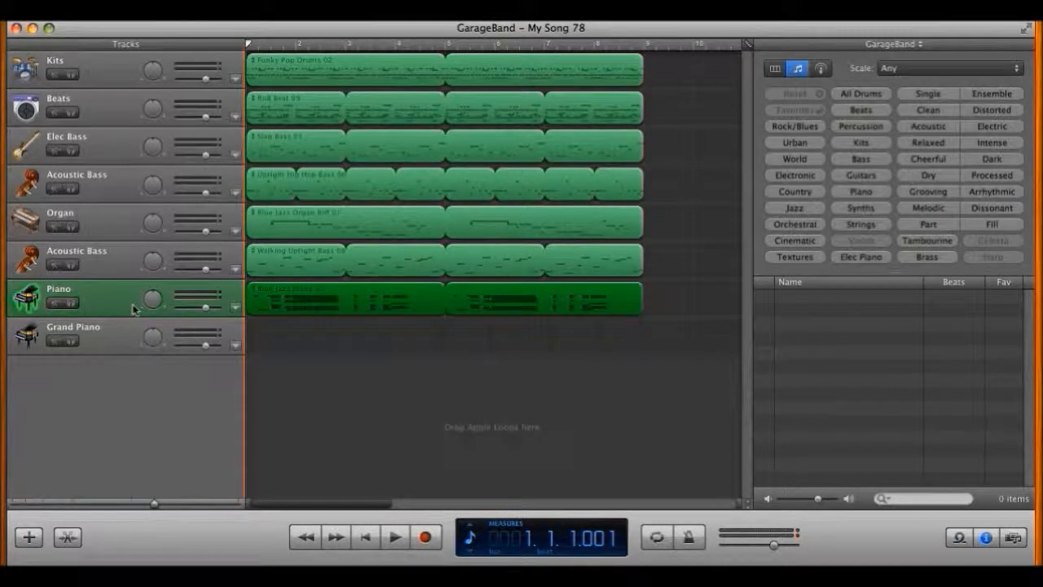
pyautogui.press('super+i')
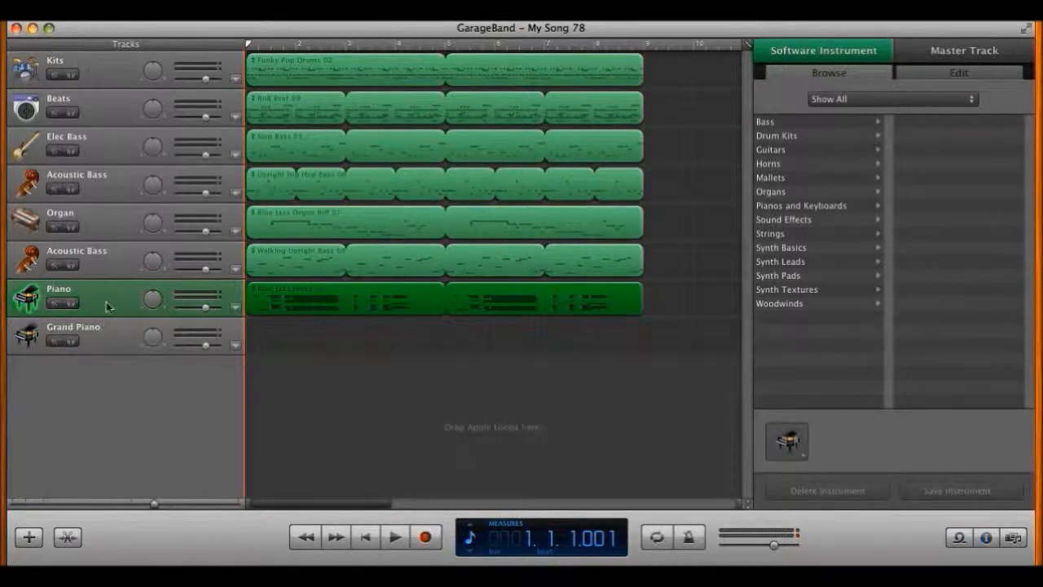
pyautogui.click(69, 539)
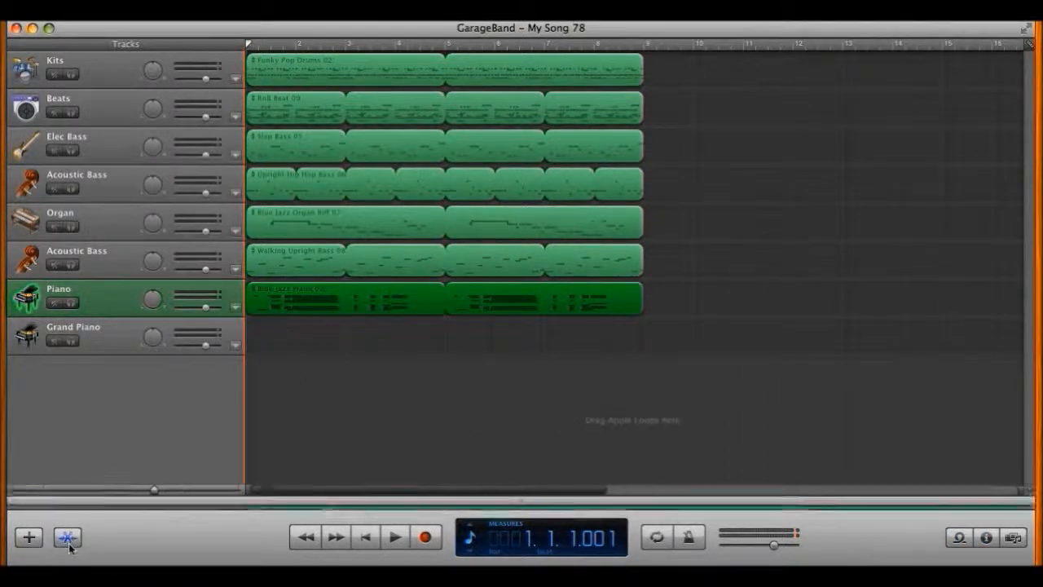
pyautogui.scroll(-3, 484, 424)
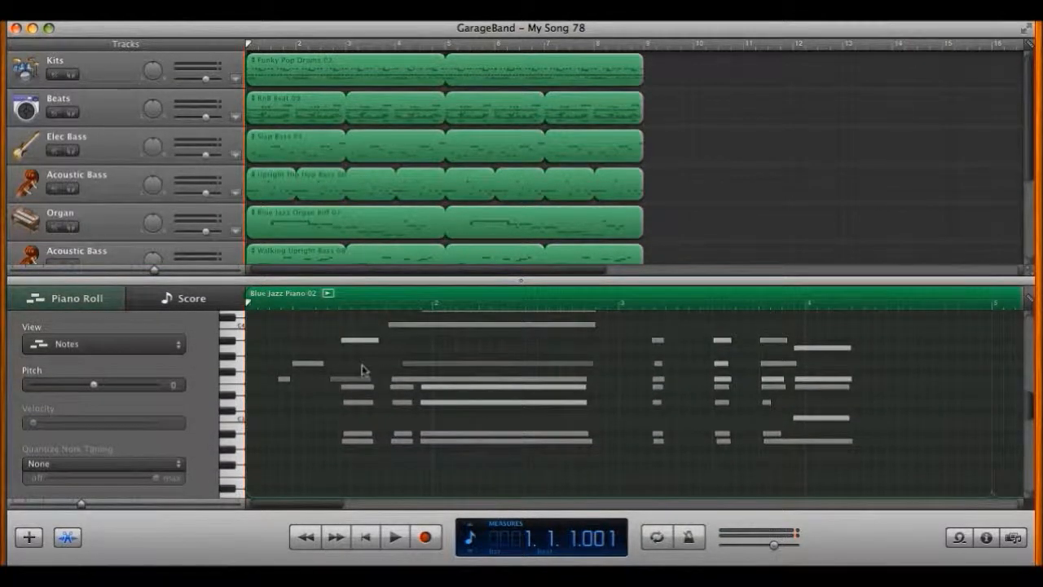
pyautogui.click(112, 110)
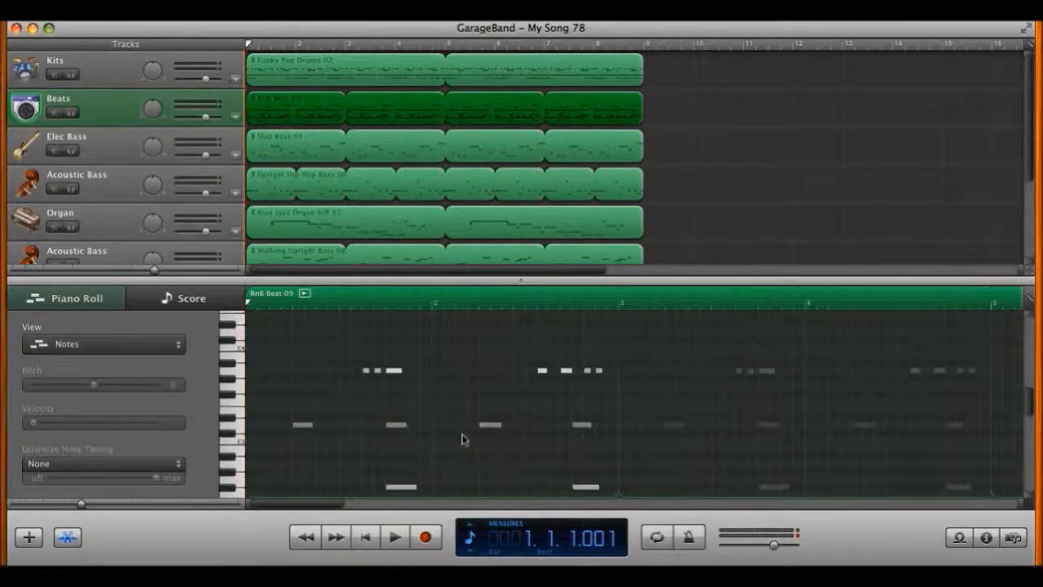
# Step: Add, shorten and delete test notes near measure 2, leaving the loop's notes unchanged
pyautogui.click(450, 384)
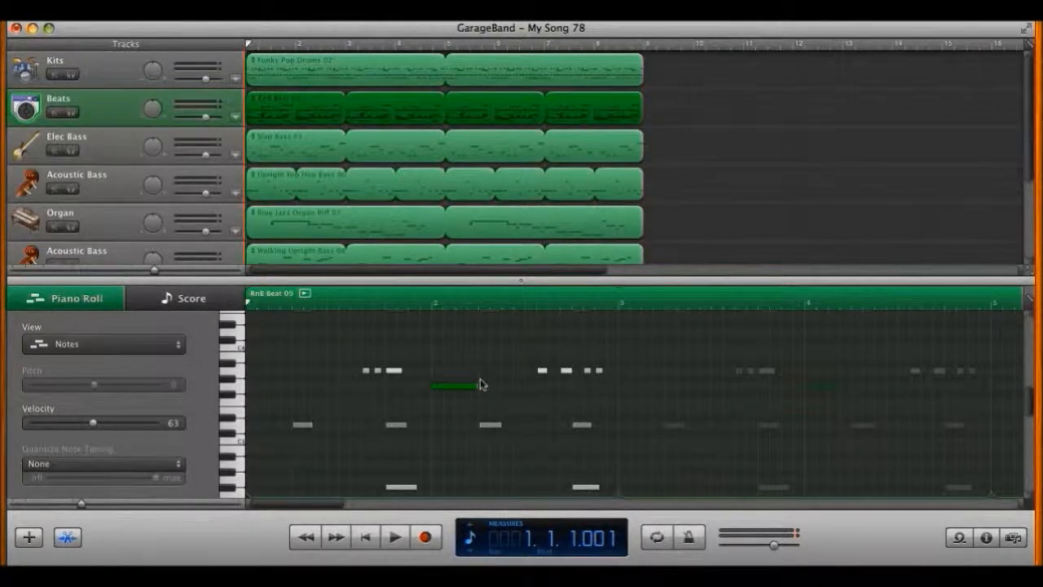
pyautogui.moveTo(480, 384); pyautogui.dragTo(469, 392)
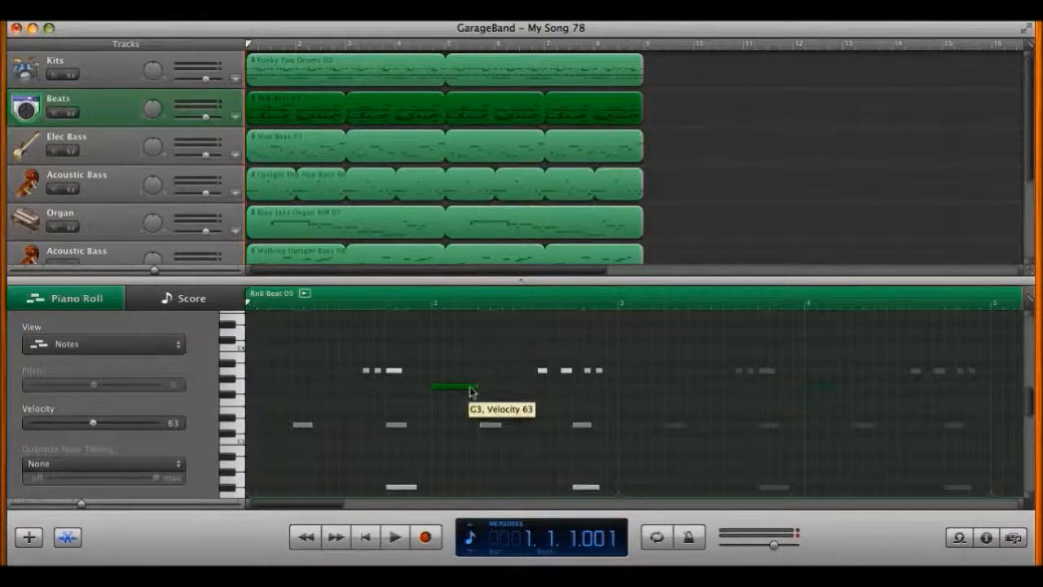
pyautogui.press('Delete')
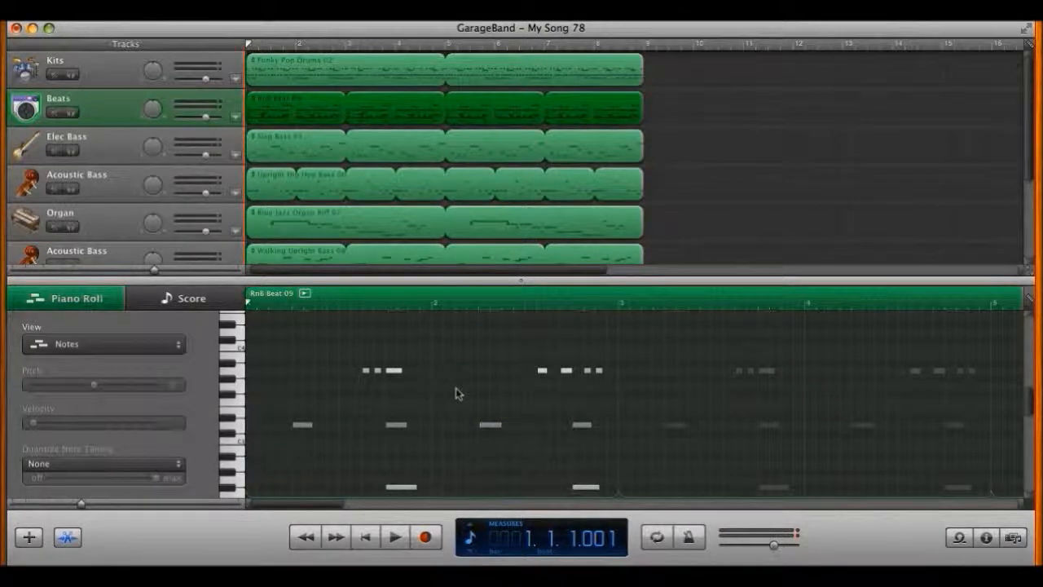
pyautogui.keyDown('super'); pyautogui.click(458, 382); pyautogui.keyUp('super')
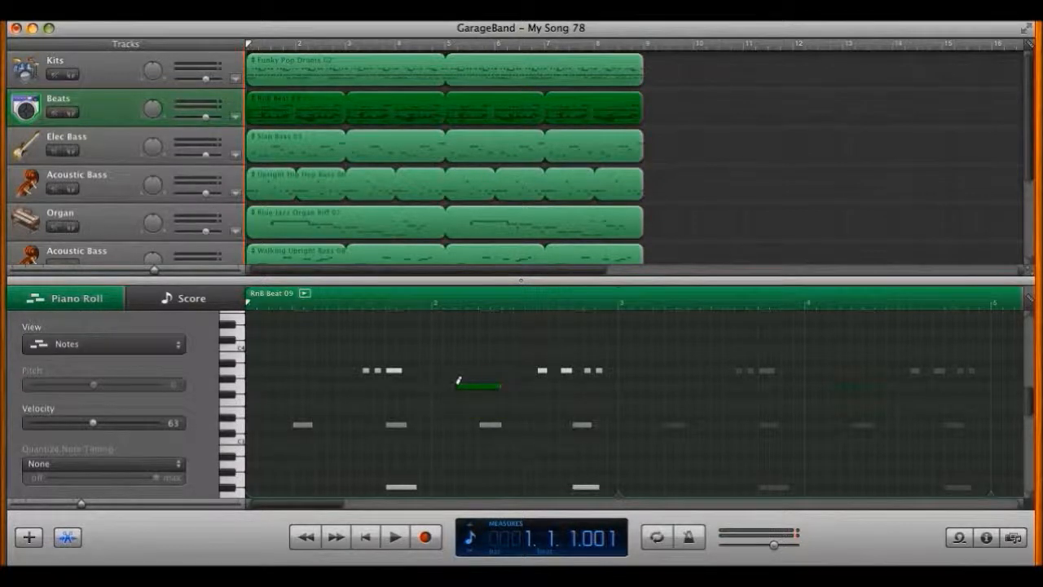
pyautogui.press('Delete')
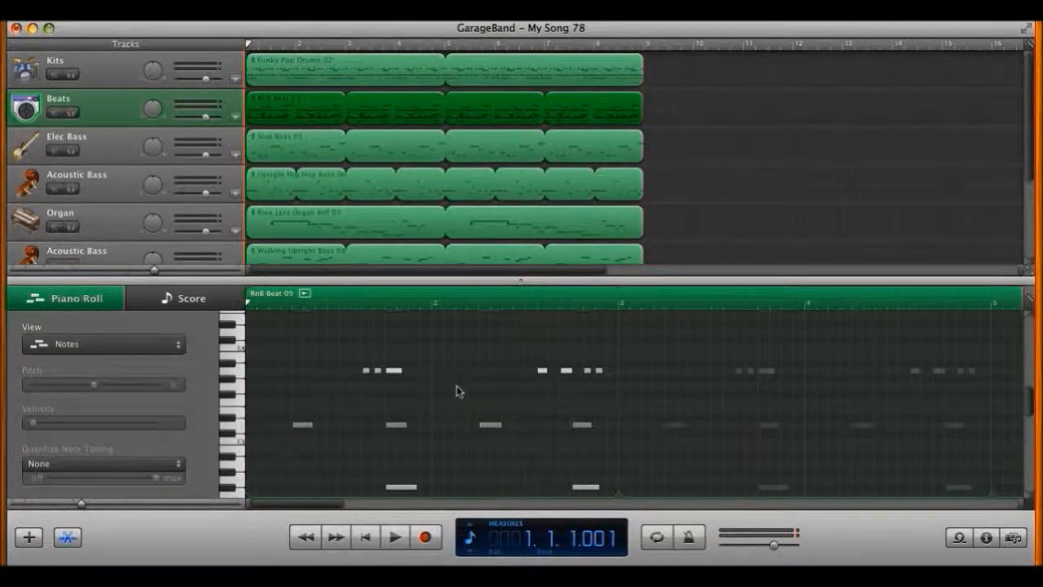
pyautogui.scroll(-5, 183, 216)
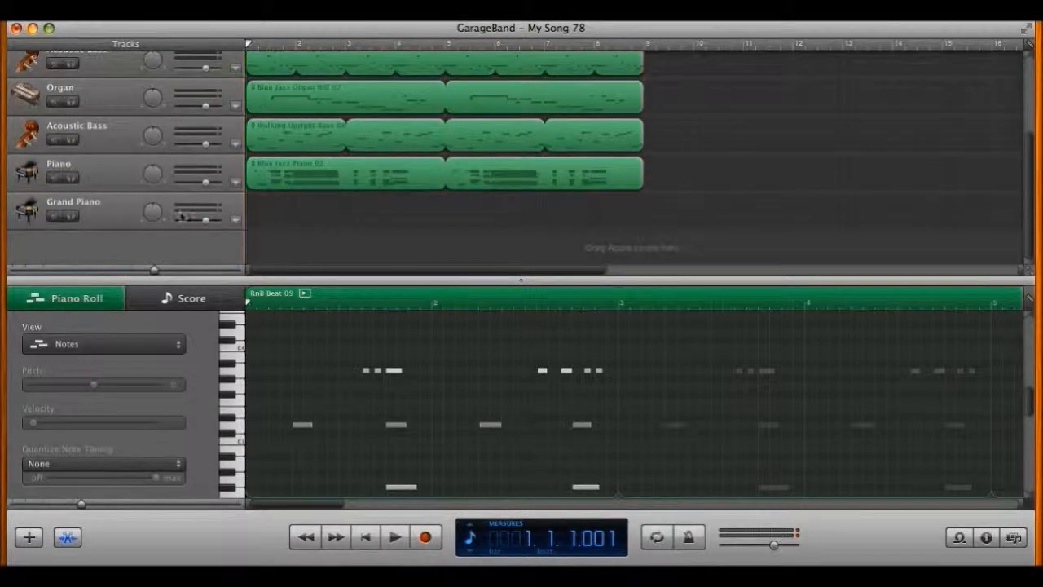
# Step: Solo the Grand Piano track, record a short take and play it back
pyautogui.click(118, 216)
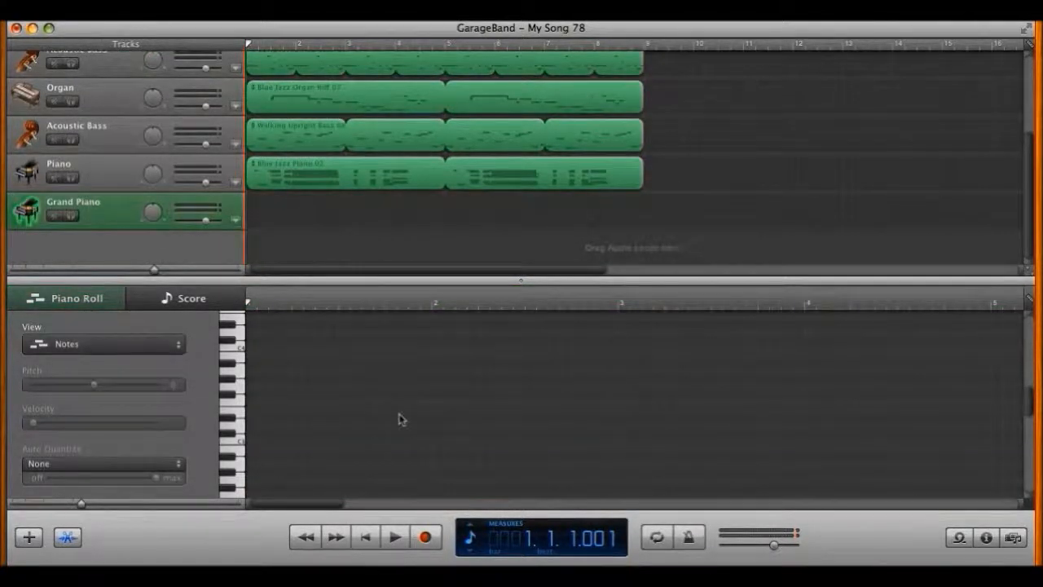
pyautogui.click(70, 217)
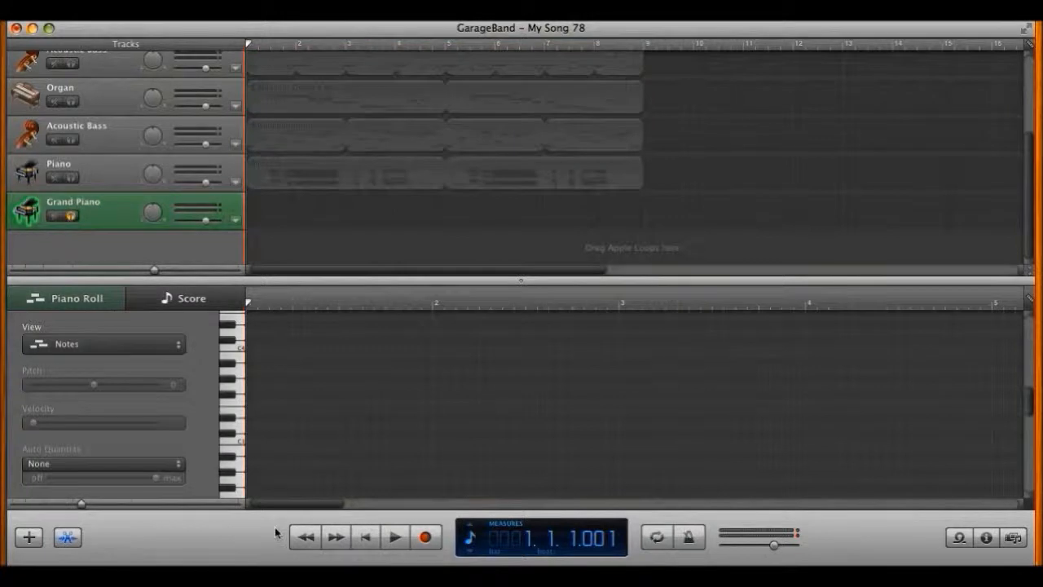
pyautogui.click(427, 542)
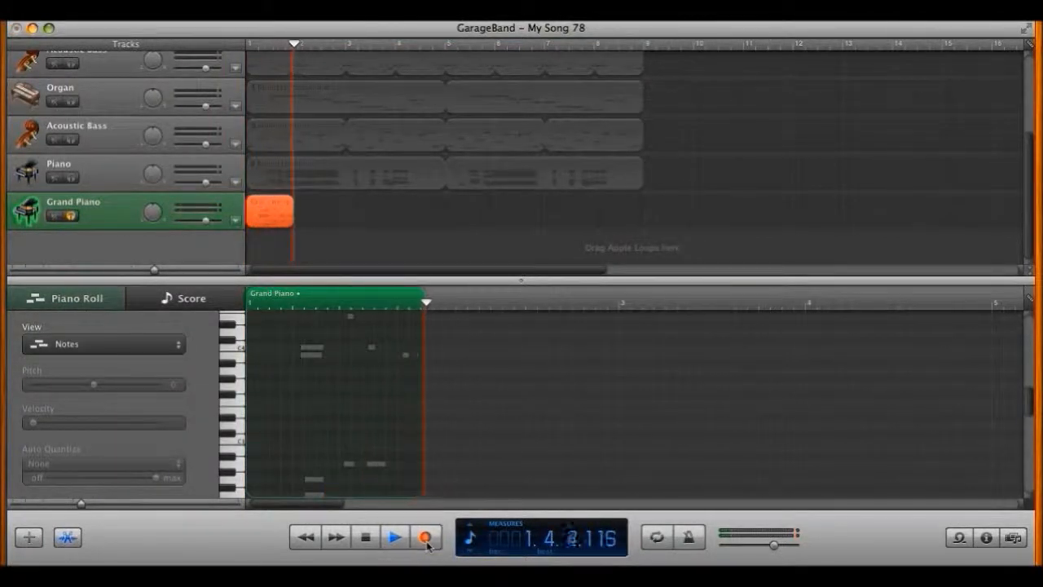
pyautogui.press('space')
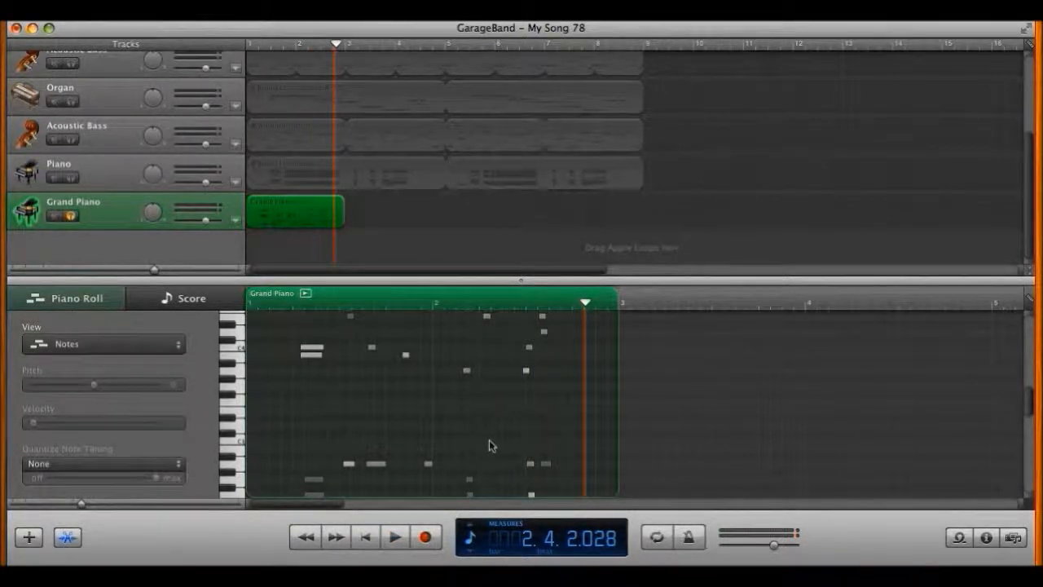
pyautogui.press('space')
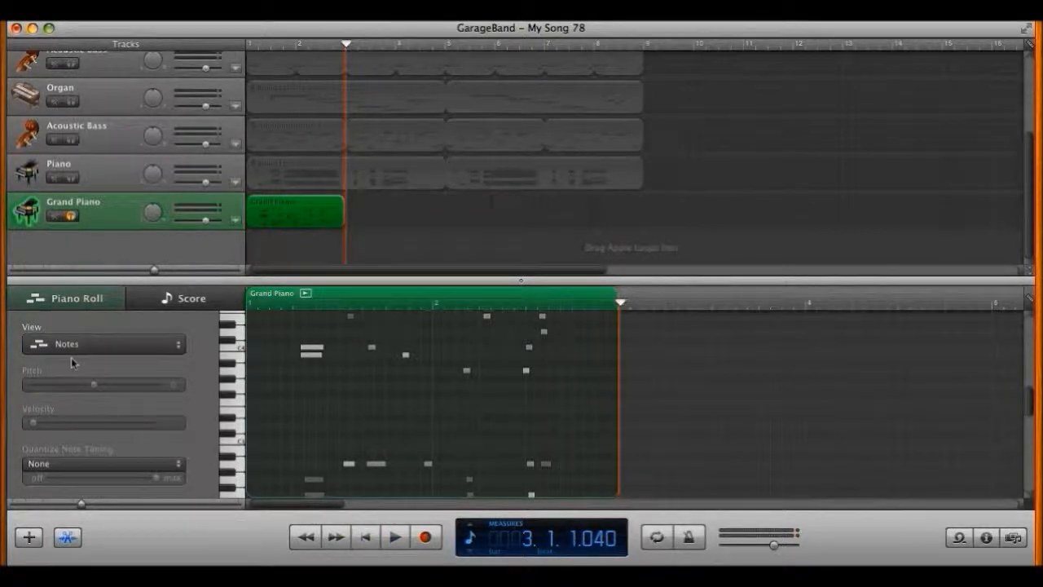
# Step: Unsolo Grand Piano and delete the recorded region, leaving the track empty
pyautogui.click(70, 216)
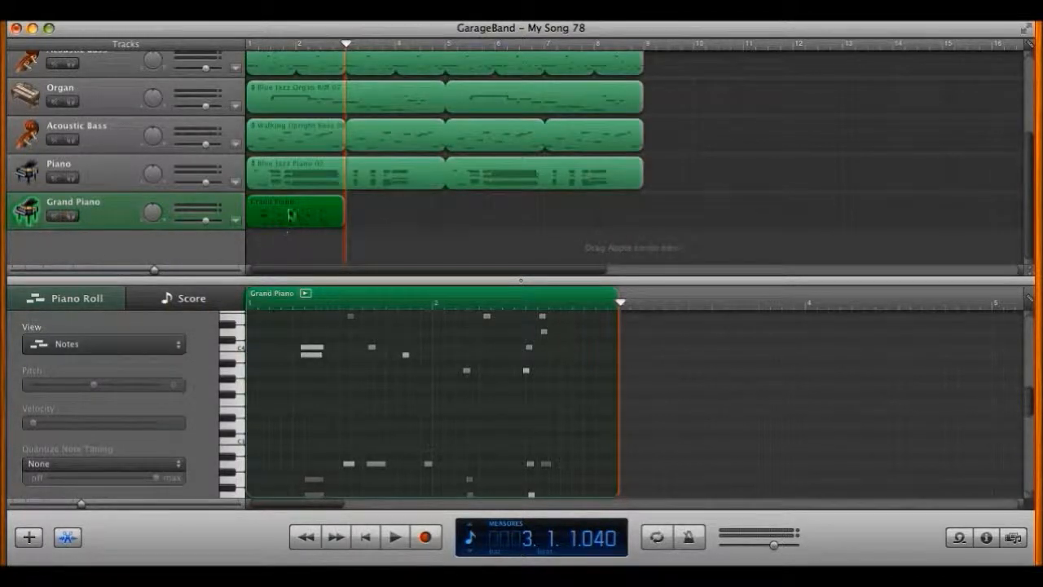
pyautogui.press('Delete')
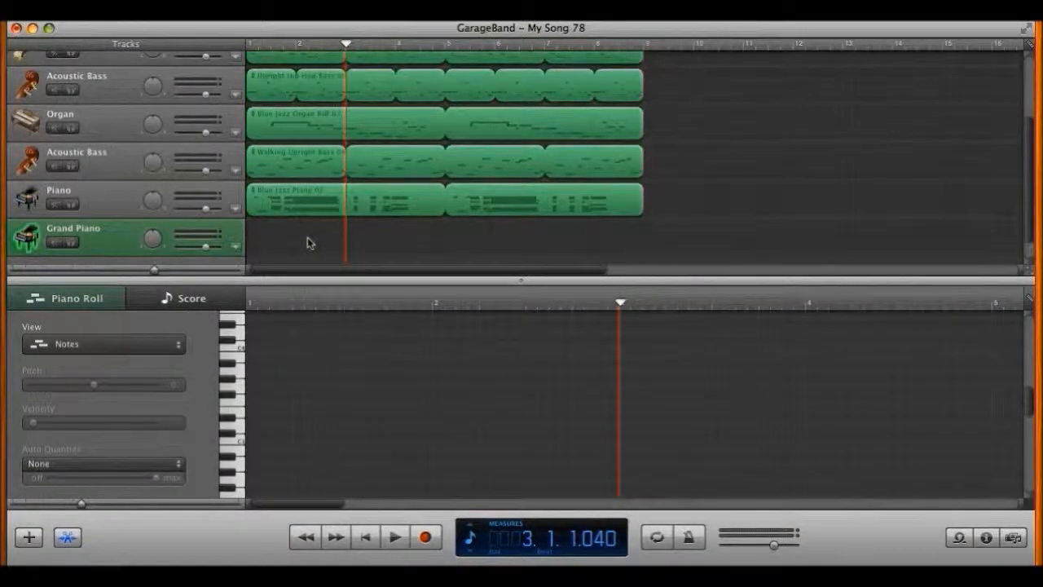
pyautogui.scroll(-1, 307, 242)
pyautogui.scroll(1, 307, 241)
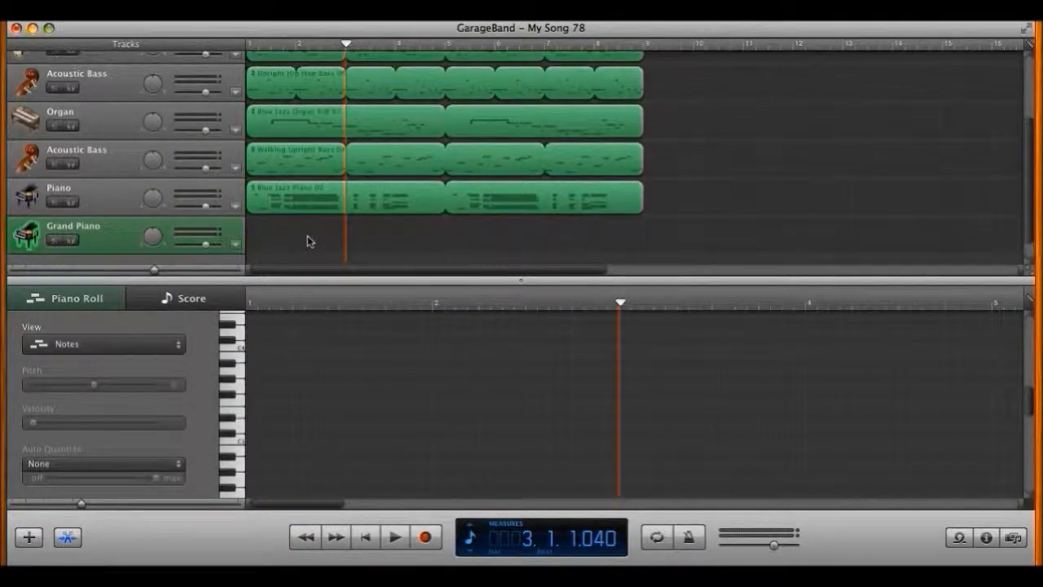
# Step: Raise the early D2 note in Walking Upright Bass 08 to E2, then show the Score view
pyautogui.click(299, 165)
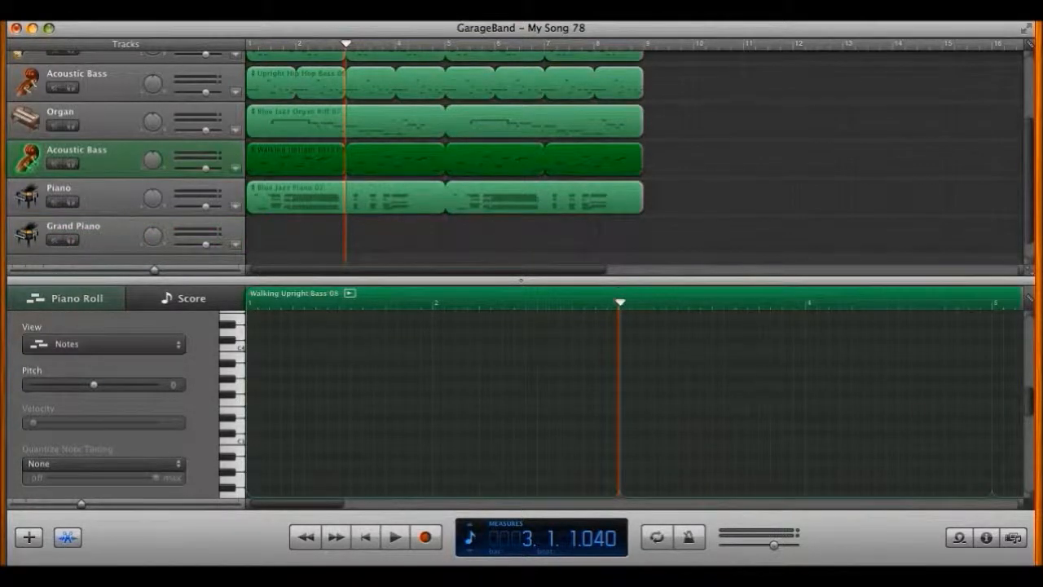
pyautogui.scroll(4, 349, 373)
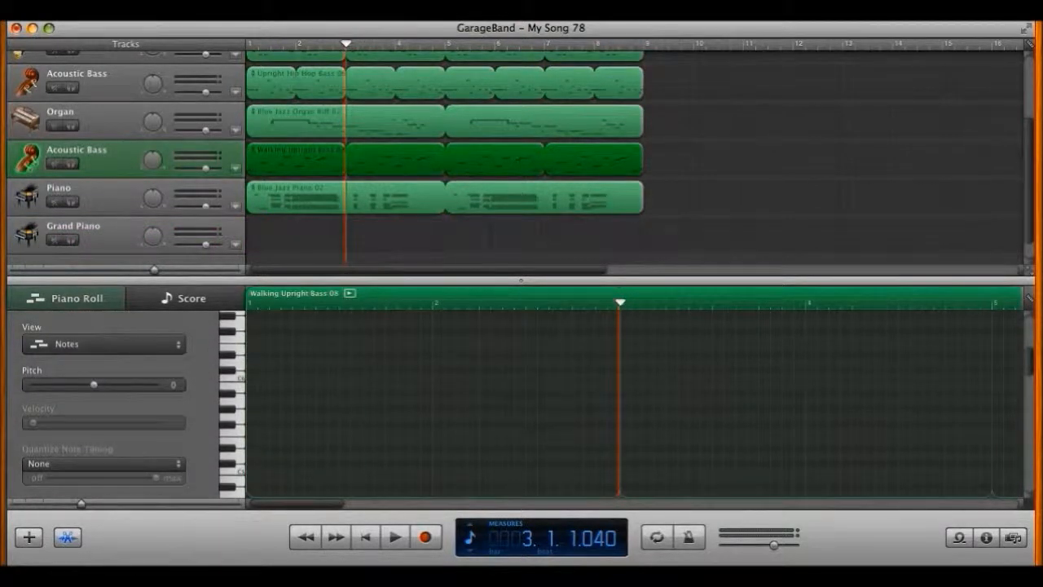
pyautogui.scroll(-15, 520, 387)
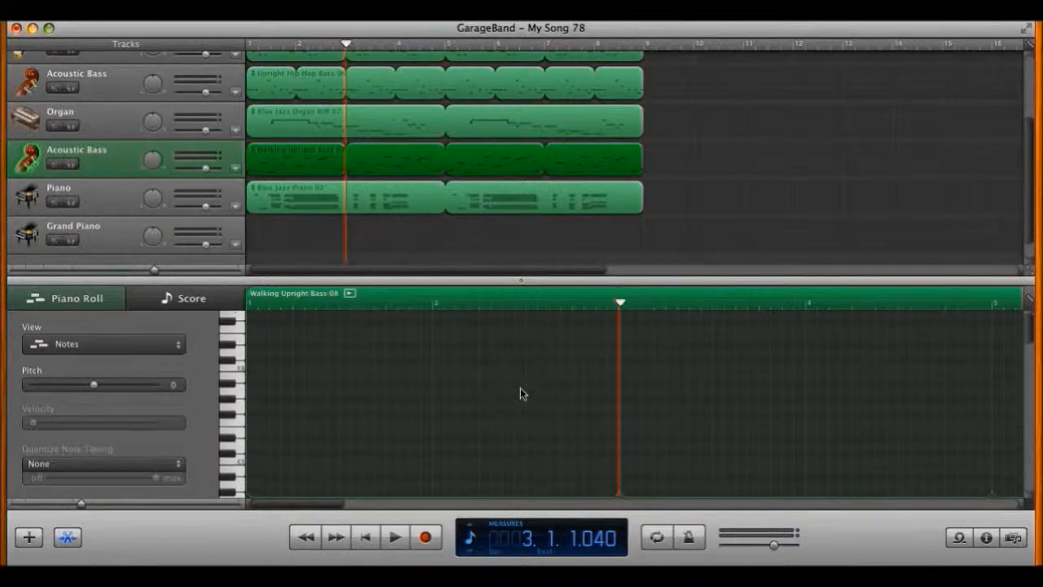
pyautogui.scroll(1, 366, 396)
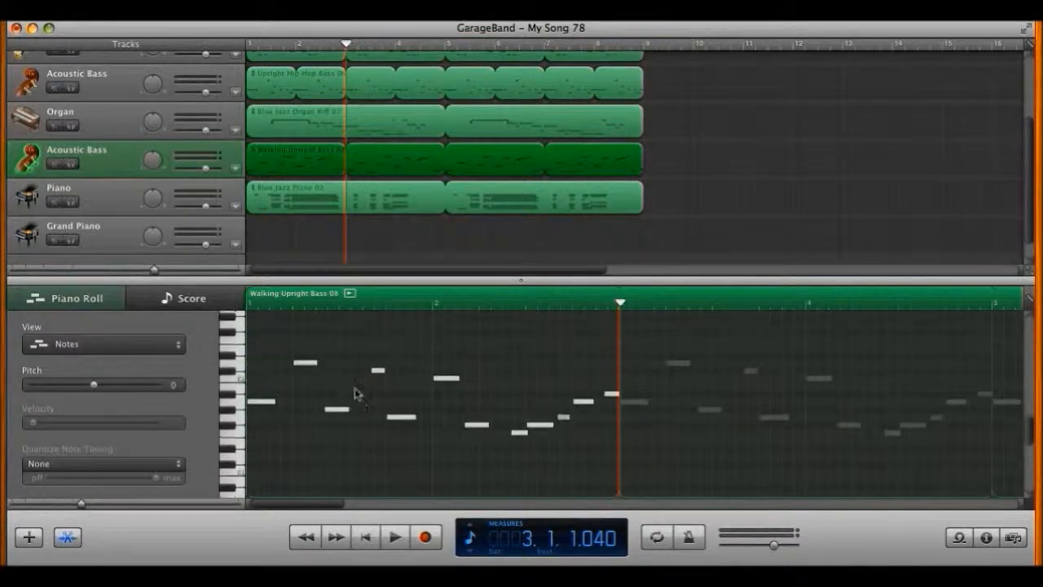
pyautogui.moveTo(304, 368)
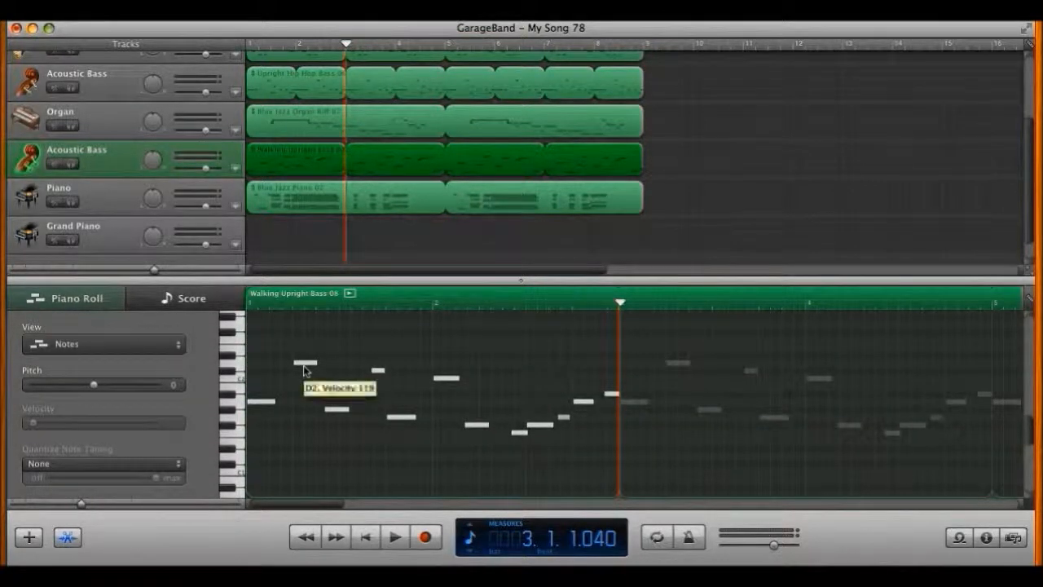
pyautogui.click(307, 368)
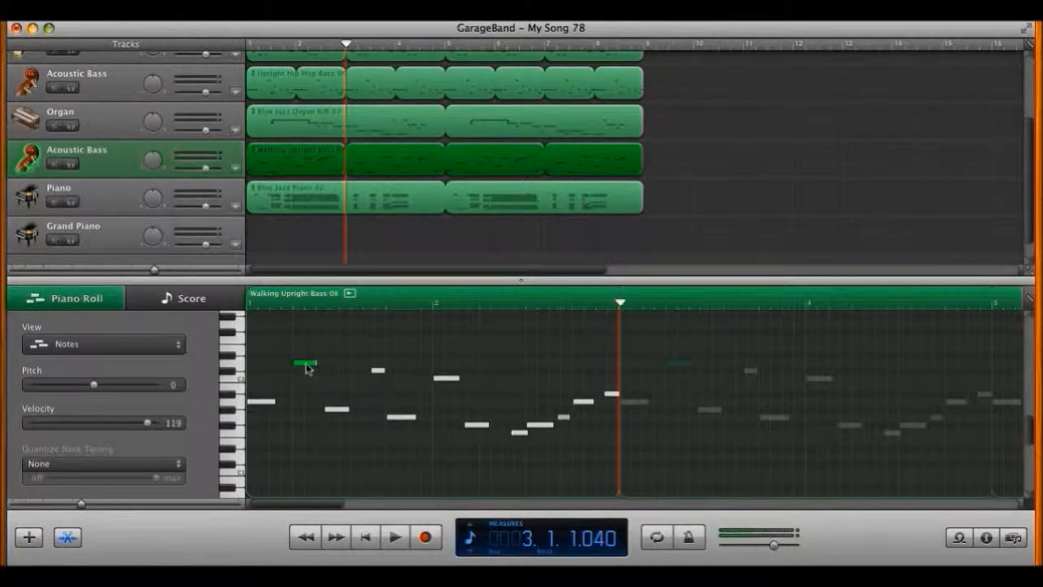
pyautogui.moveTo(305, 365)
pyautogui.mouseDown()
pyautogui.moveTo(304, 355)
pyautogui.moveTo(305, 368)
pyautogui.mouseUp()
pyautogui.click(195, 299)
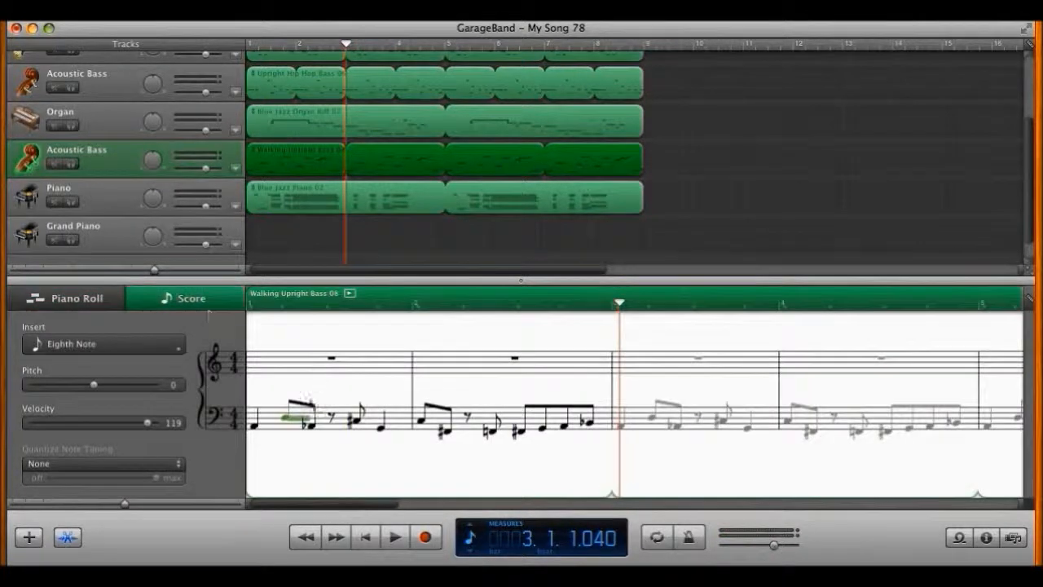
# Step: Lower the edited note on the bass staff, then raise it one step
pyautogui.click(284, 409)
pyautogui.moveTo(285, 409); pyautogui.dragTo(286, 415)
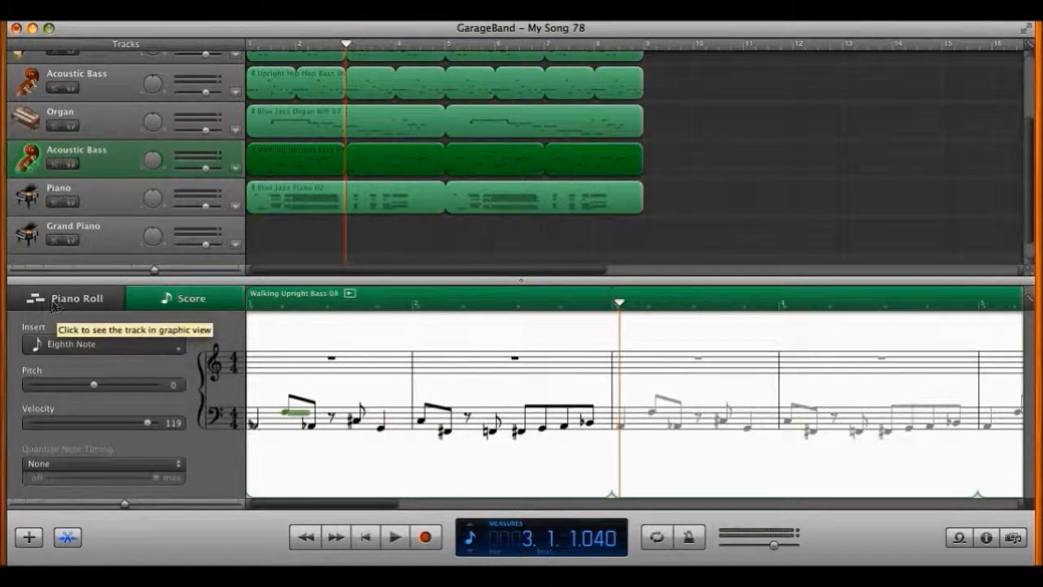
pyautogui.moveTo(286, 413); pyautogui.dragTo(285, 421)
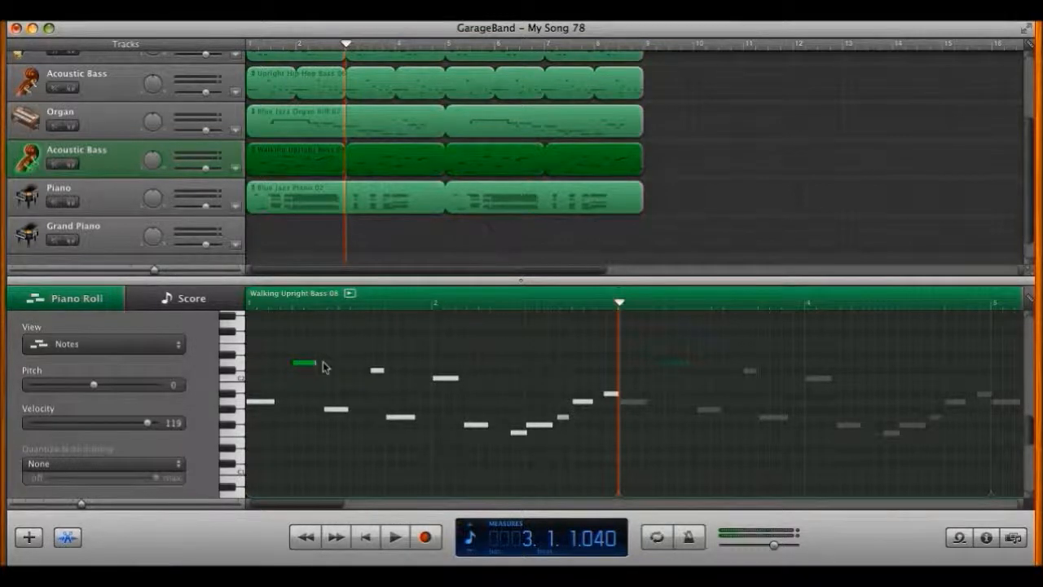
# Step: Try stretching the D2 note, then solo Acoustic Bass and play from near the song start
pyautogui.moveTo(316, 363)
pyautogui.mouseDown()
pyautogui.moveTo(638, 366)
pyautogui.moveTo(291, 366)
pyautogui.moveTo(338, 366)
pyautogui.moveTo(328, 364)
pyautogui.mouseUp()
pyautogui.click(338, 304)
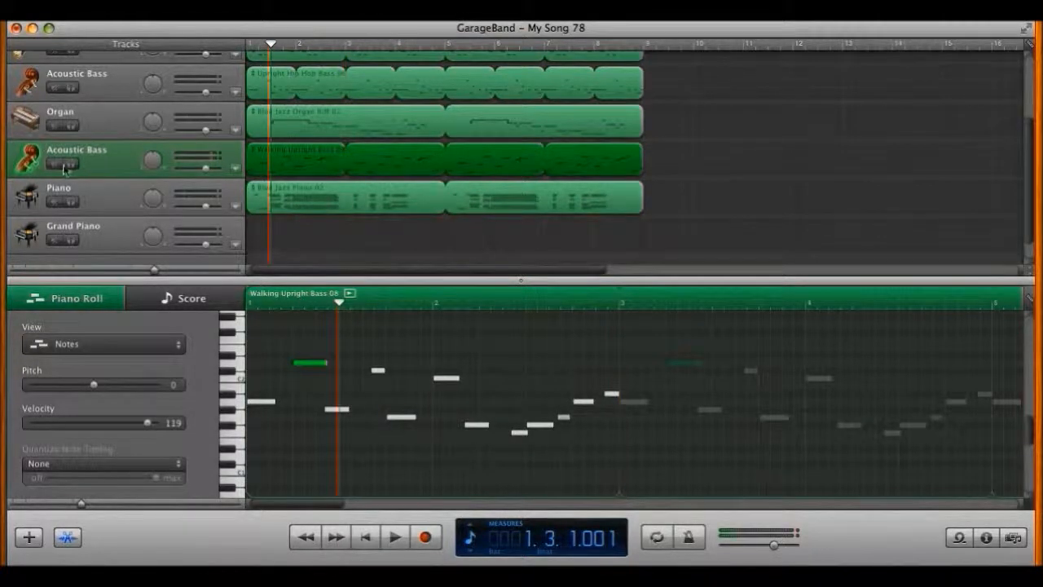
pyautogui.click(71, 164)
pyautogui.moveTo(340, 305); pyautogui.dragTo(281, 307)
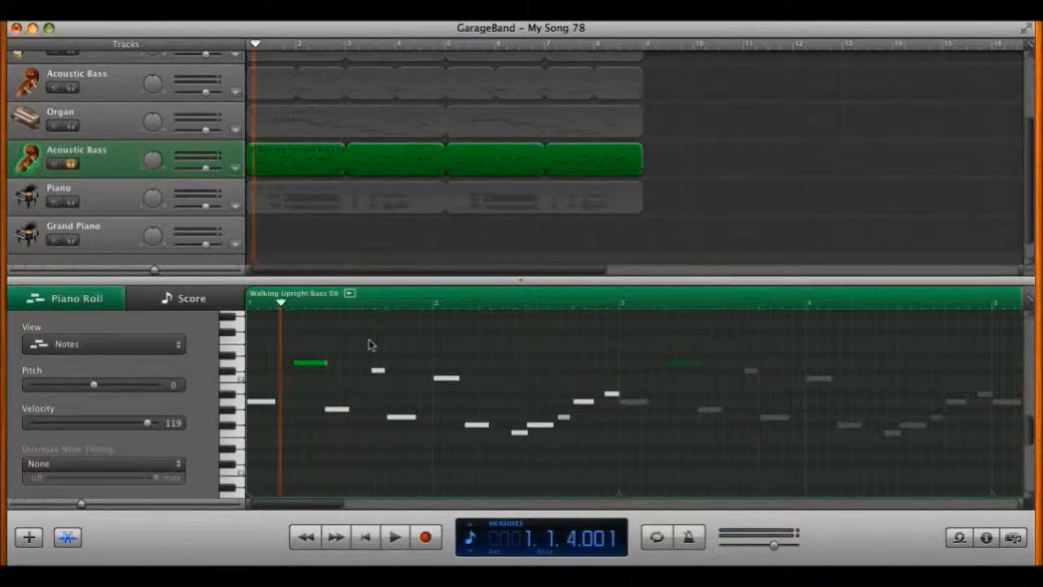
pyautogui.press('space')
pyautogui.press('space')
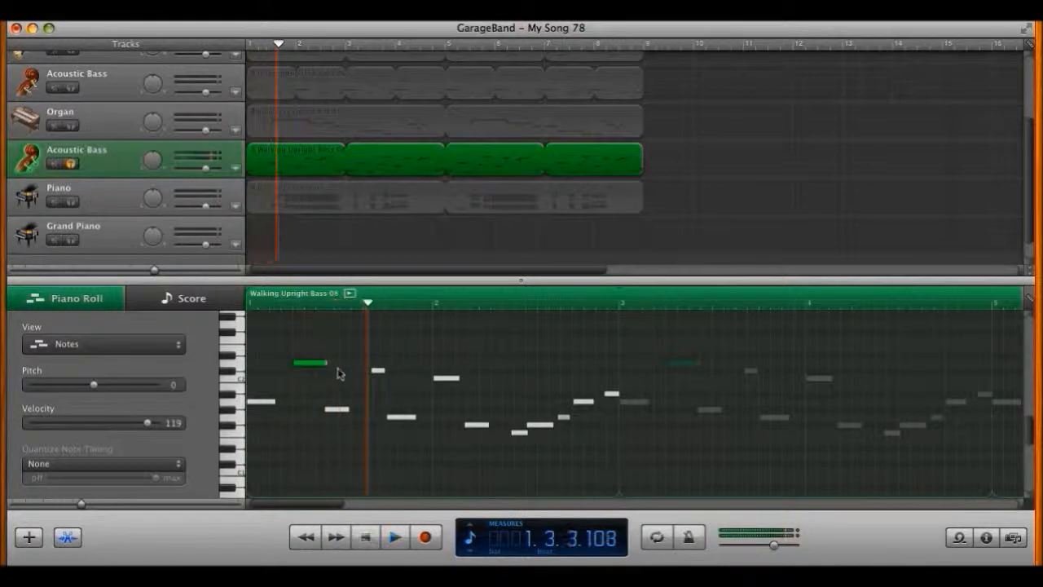
# Step: Lengthen the D2 note, audition it from bar 1 beat 2, then shorten it again
pyautogui.moveTo(324, 363); pyautogui.dragTo(444, 362)
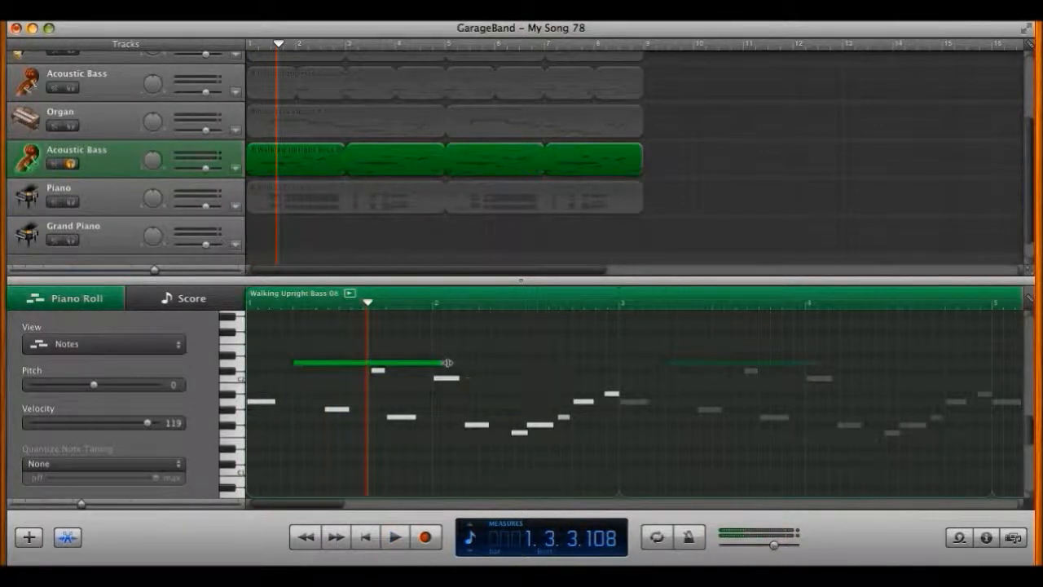
pyautogui.click(295, 304)
pyautogui.press('space')
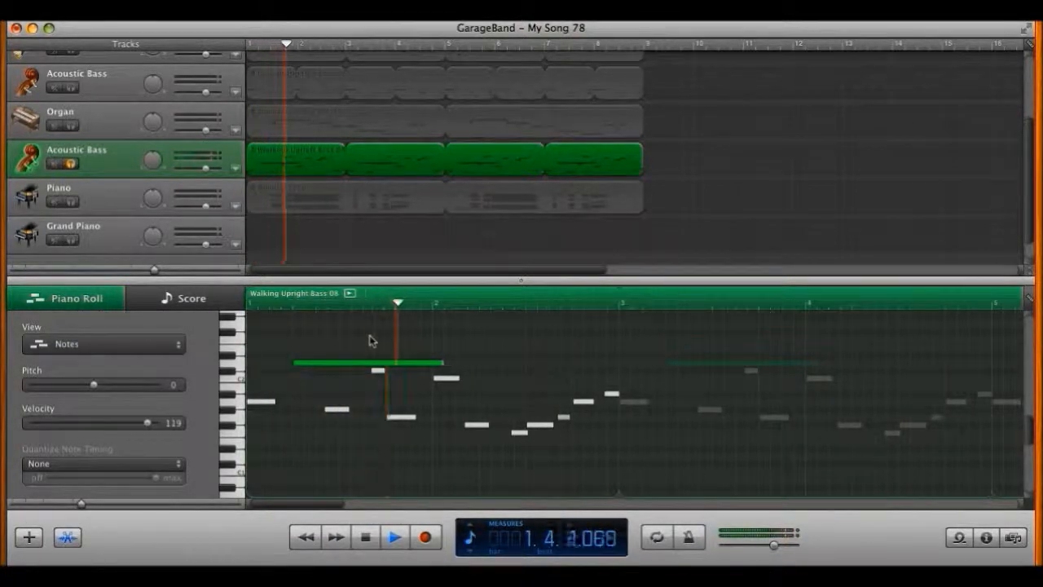
pyautogui.press('space')
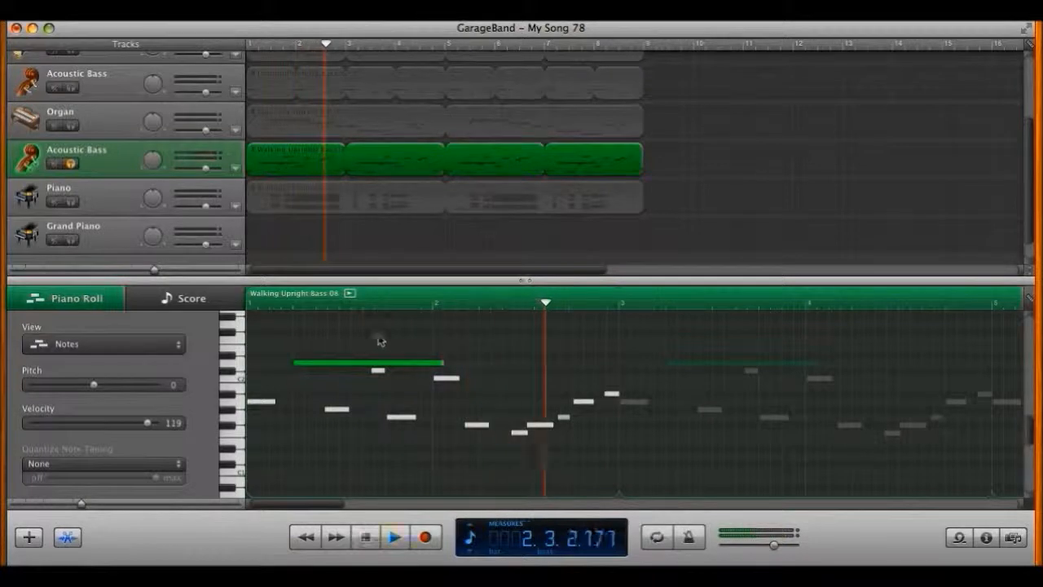
pyautogui.moveTo(444, 362); pyautogui.dragTo(309, 362)
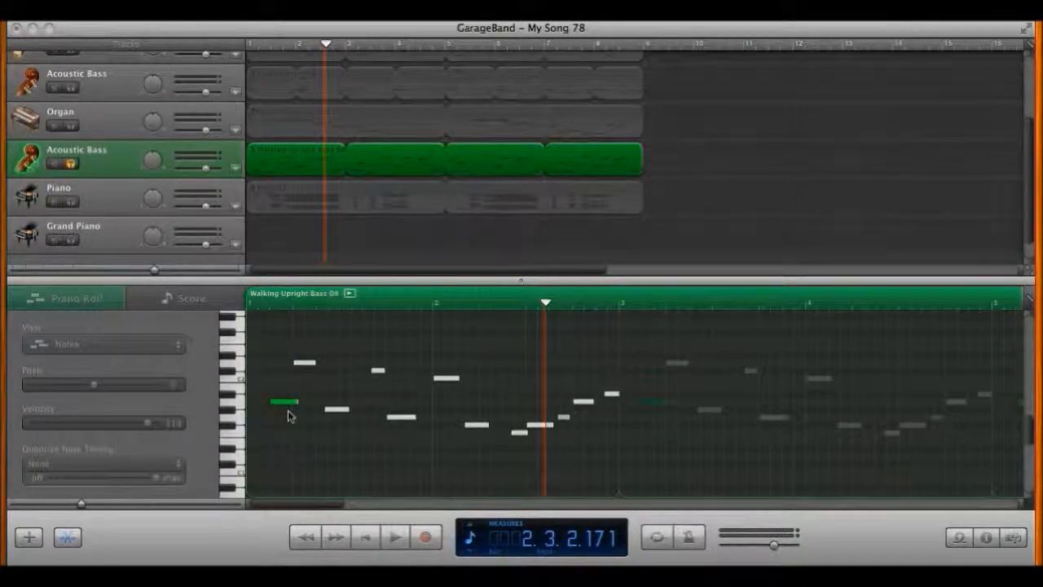
# Step: Move the opening A1 bass note back to the start of bar 1
pyautogui.moveTo(283, 410); pyautogui.dragTo(260, 408)
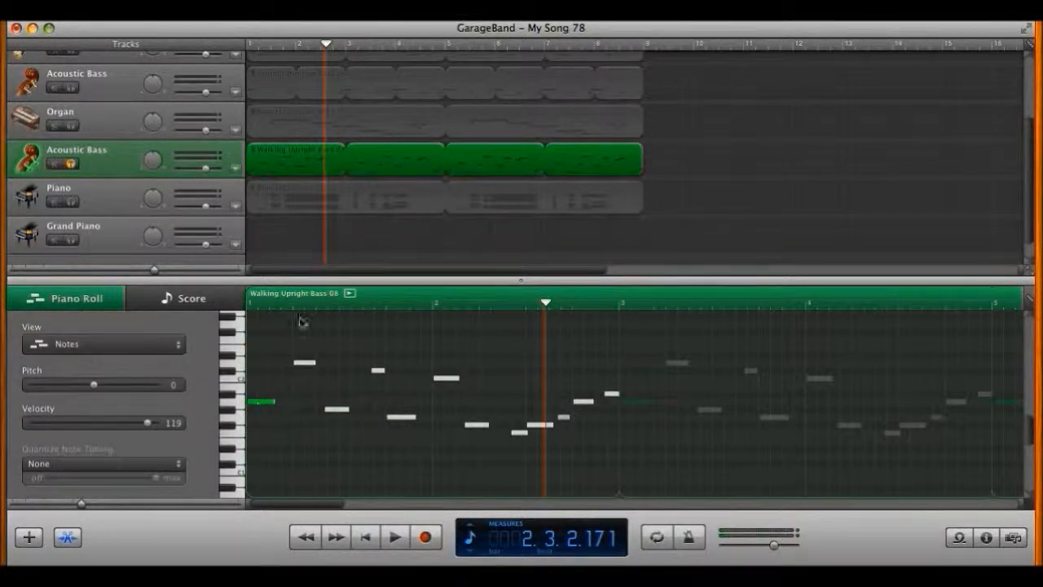
pyautogui.hscroll(2, 632, 425)
pyautogui.hscroll(-2, 632, 424)
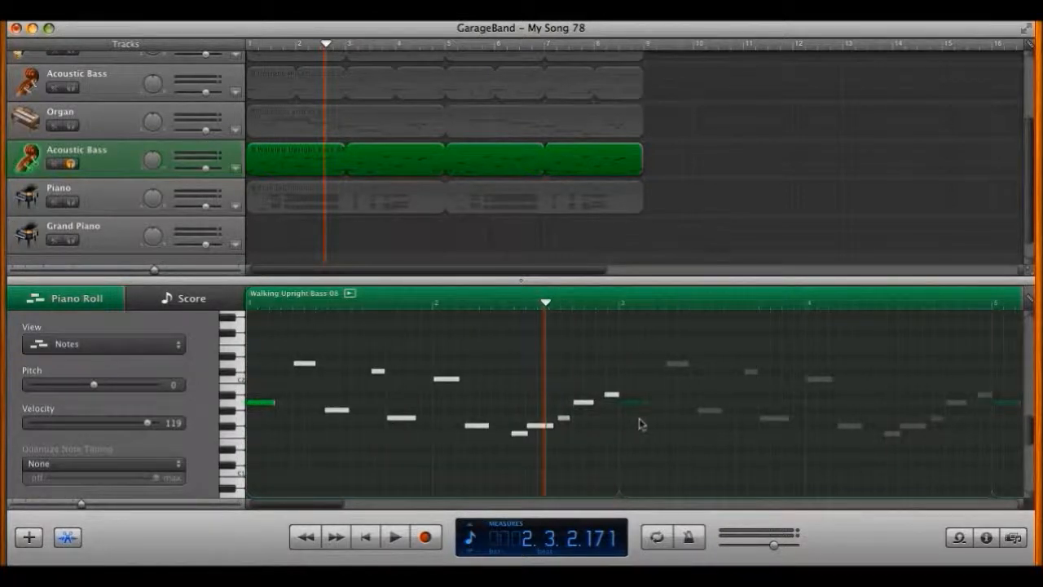
pyautogui.hscroll(3, 640, 421)
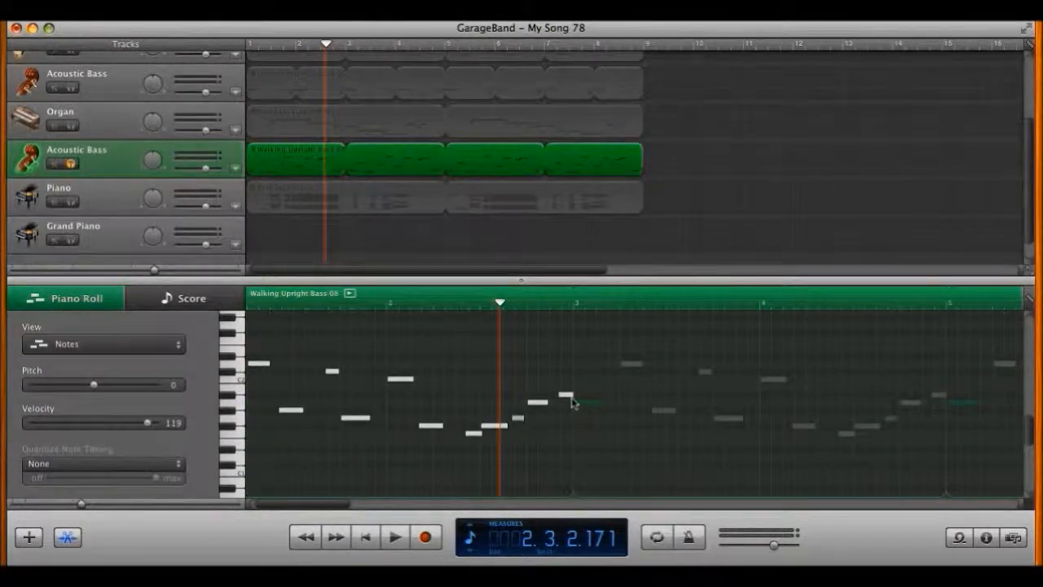
pyautogui.hscroll(-1, 575, 399)
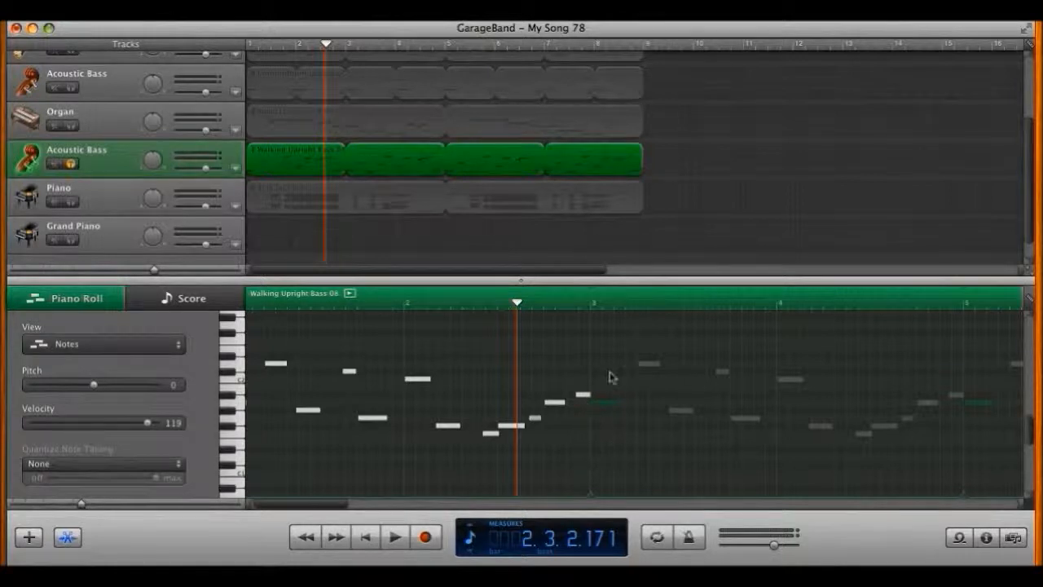
# Step: Trim the bass region to bar 3, extend it back to bar 9, and select the A1 note
pyautogui.moveTo(638, 160); pyautogui.dragTo(319, 160)
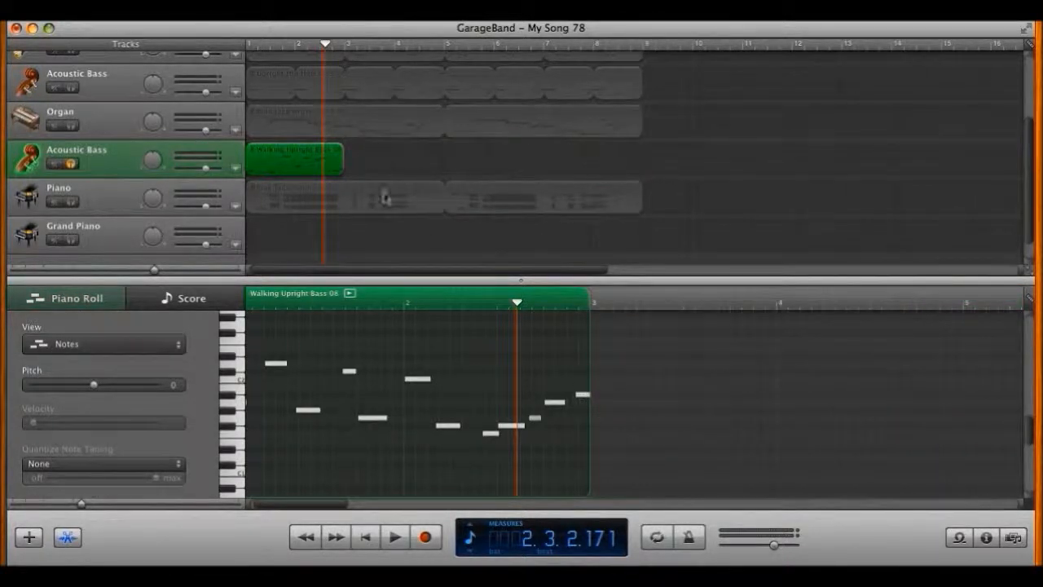
pyautogui.moveTo(343, 149); pyautogui.dragTo(643, 156)
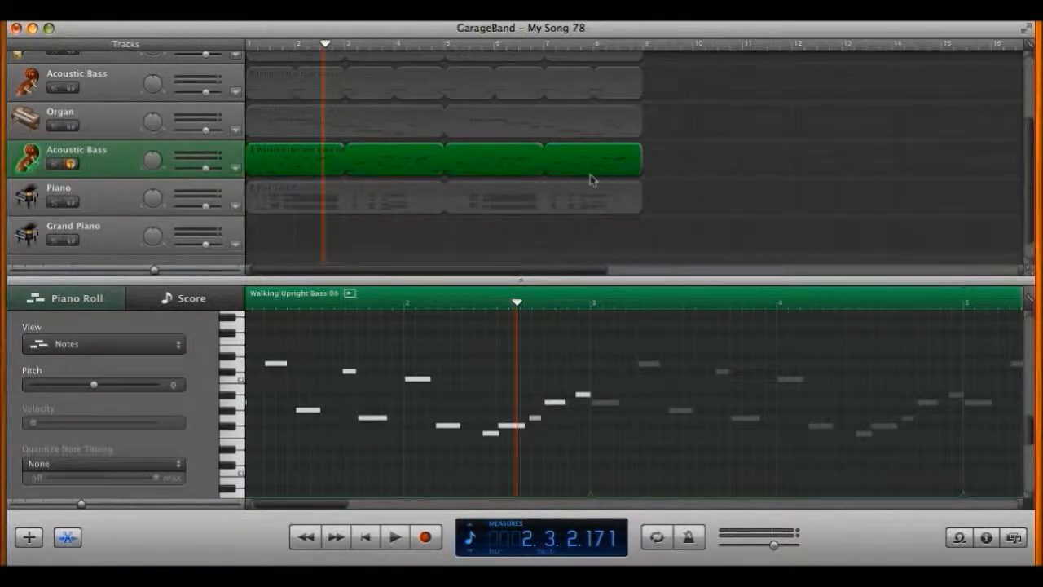
pyautogui.hscroll(-1, 543, 377)
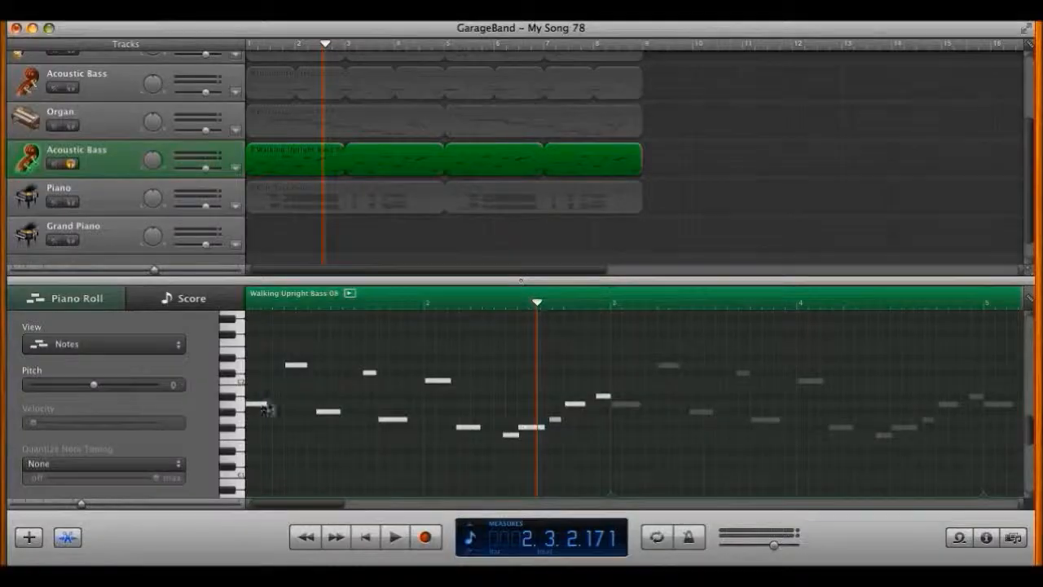
pyautogui.click(255, 403)
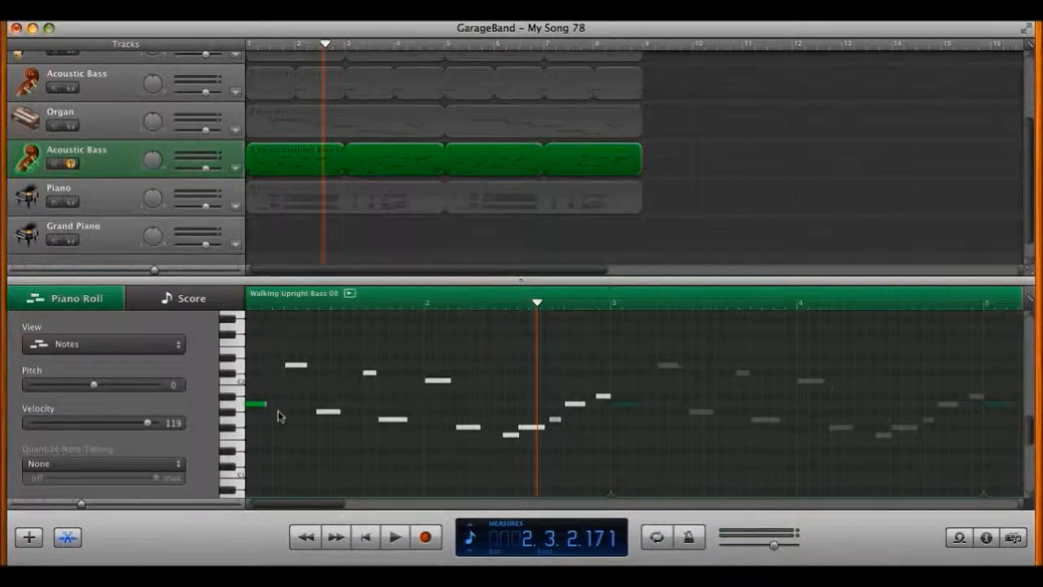
# Step: Lower the A1 note's velocity to 30 and audition the opening
pyautogui.moveTo(148, 429); pyautogui.dragTo(51, 432)
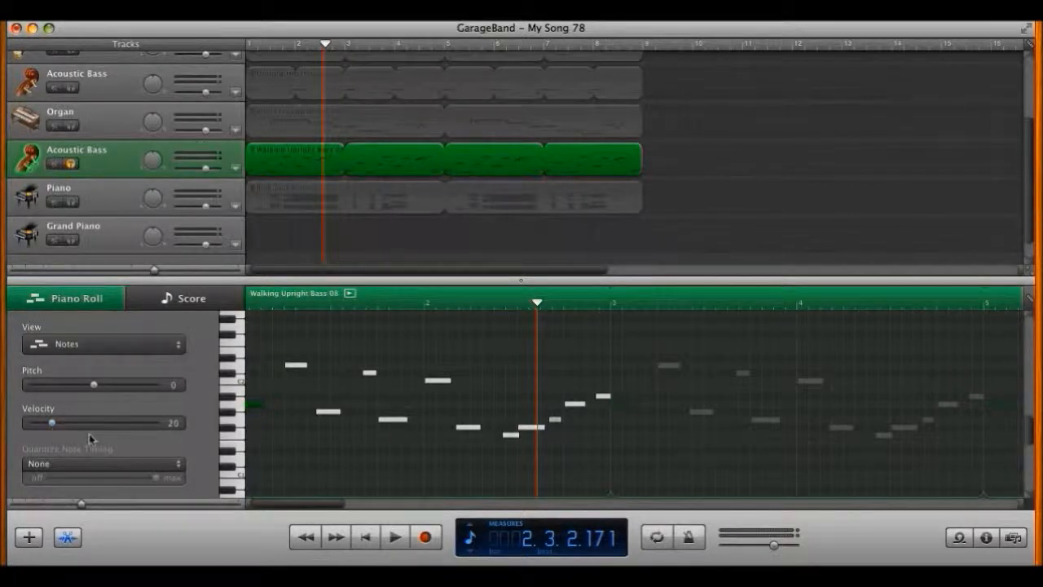
pyautogui.press('Home')
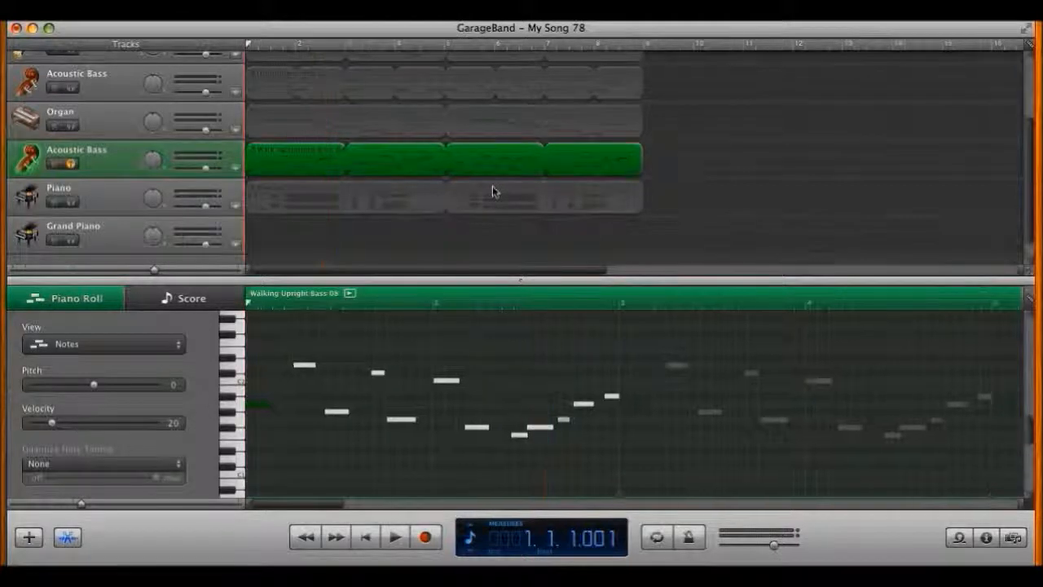
pyautogui.press('space')
# Step: Raise the A1 note's velocity to 64 and audition it from the start
pyautogui.press('space')
pyautogui.press('Home')
pyautogui.moveTo(51, 426); pyautogui.dragTo(94, 431)
pyautogui.press('Home')
pyautogui.press('space')
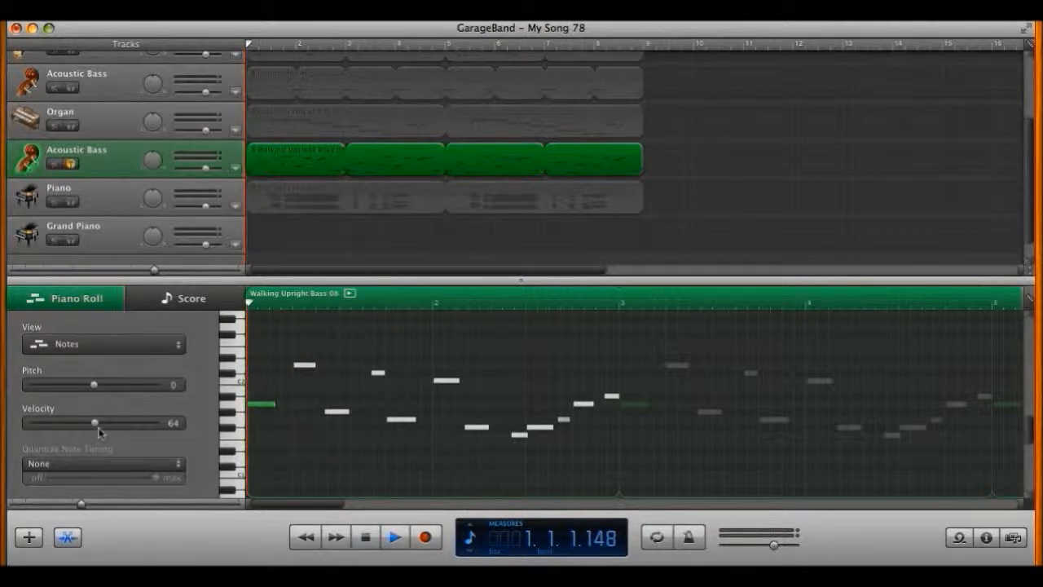
# Step: Set the A1 note's velocity to the maximum 127 and play the opening
pyautogui.press('space')
pyautogui.press('Home')
pyautogui.moveTo(96, 424); pyautogui.dragTo(231, 427)
pyautogui.press('space')
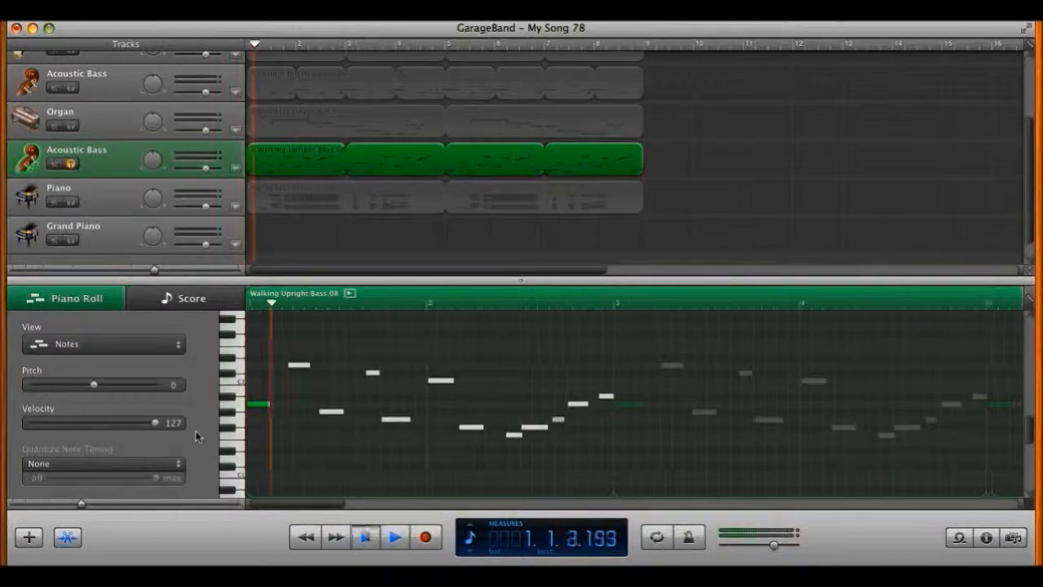
pyautogui.press('space')
pyautogui.press('Home')
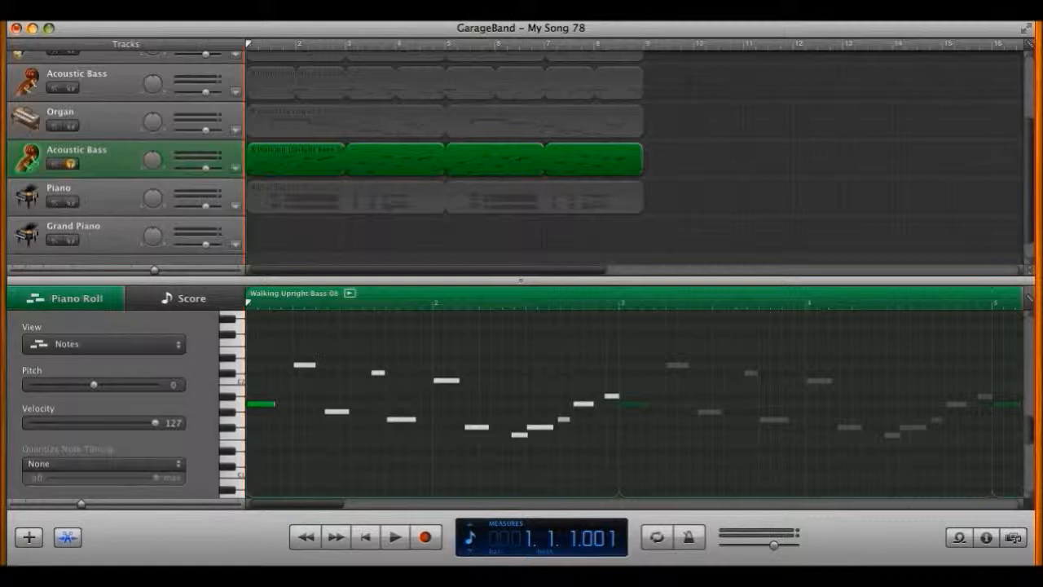
# Step: Select all Walking Upright Bass 08 notes with Cmd+A and apply 1/16 Note timing quantization twice
pyautogui.scroll(-1, 522, 431)
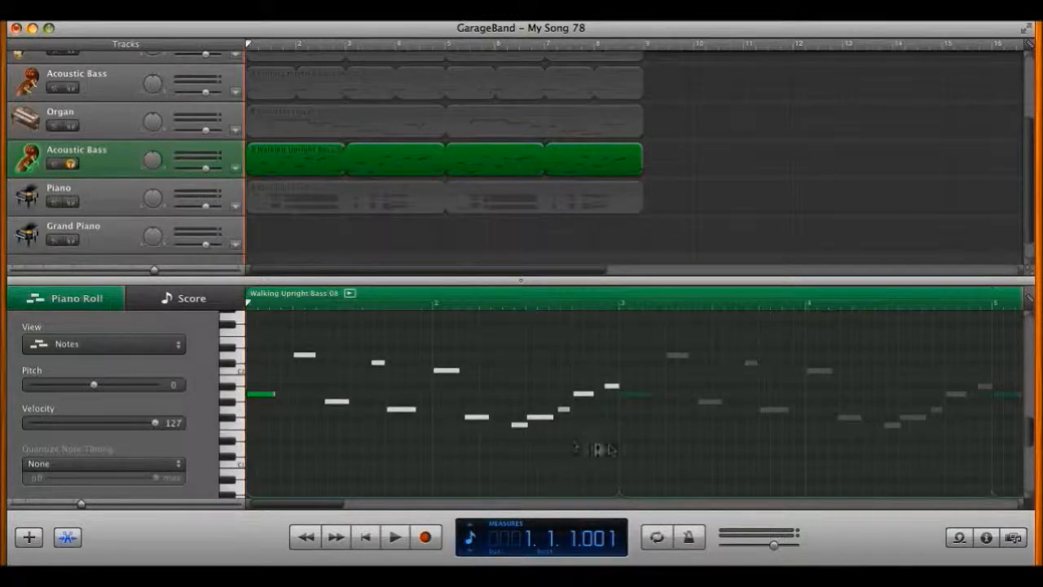
pyautogui.press('super+a')
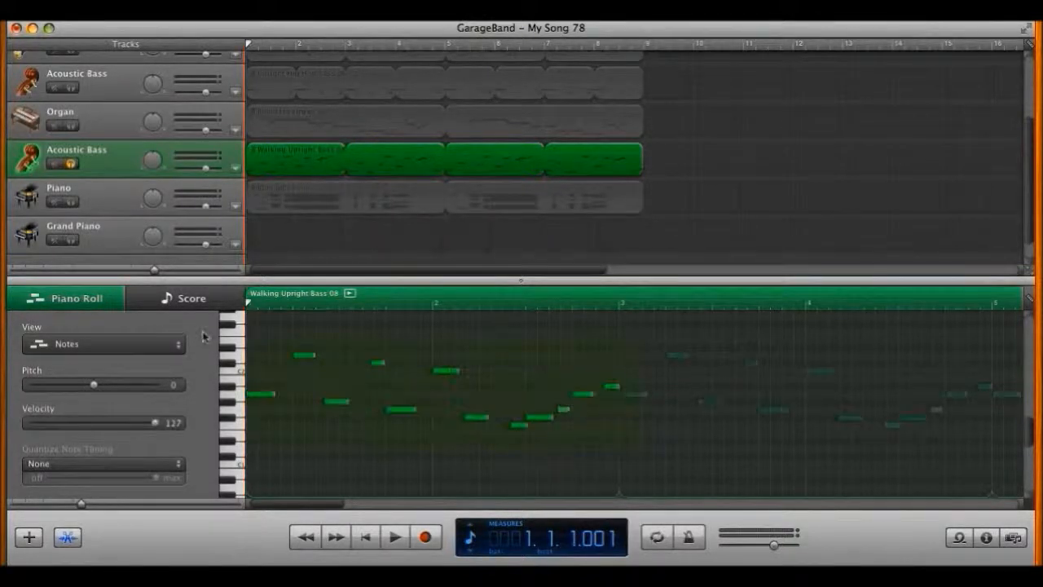
pyautogui.click(161, 470)
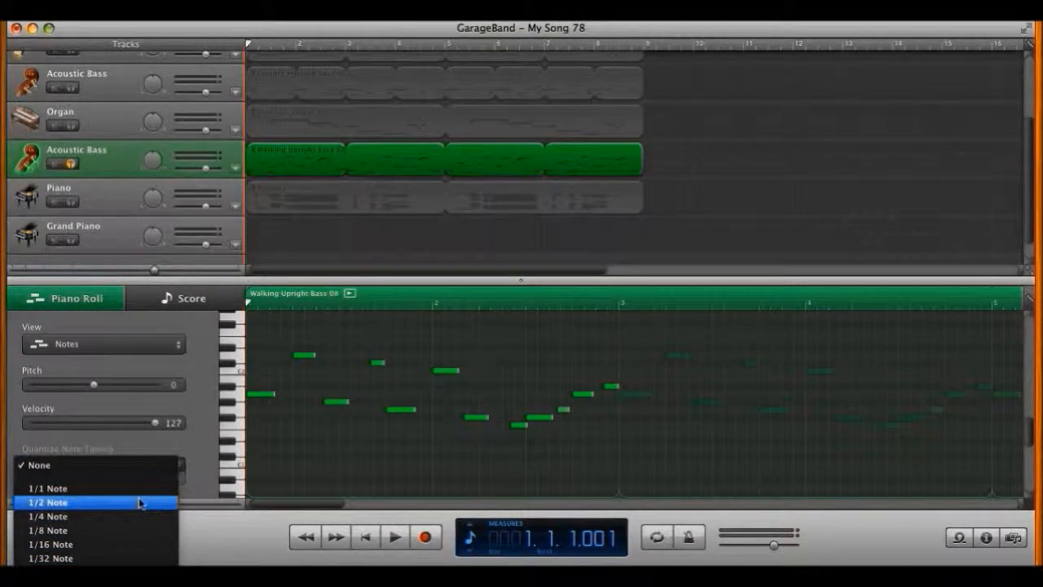
pyautogui.click(112, 547)
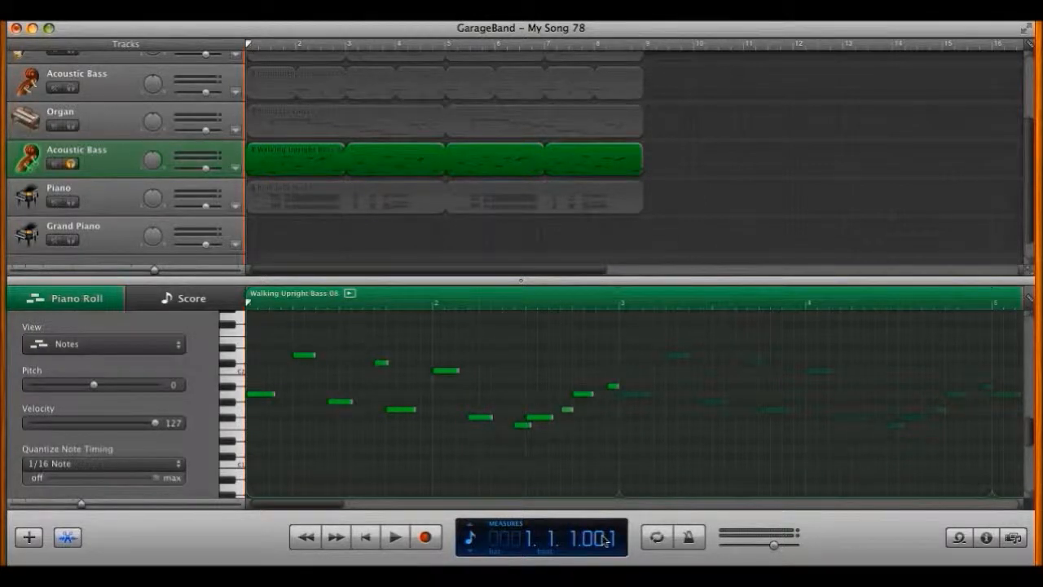
pyautogui.click(317, 367)
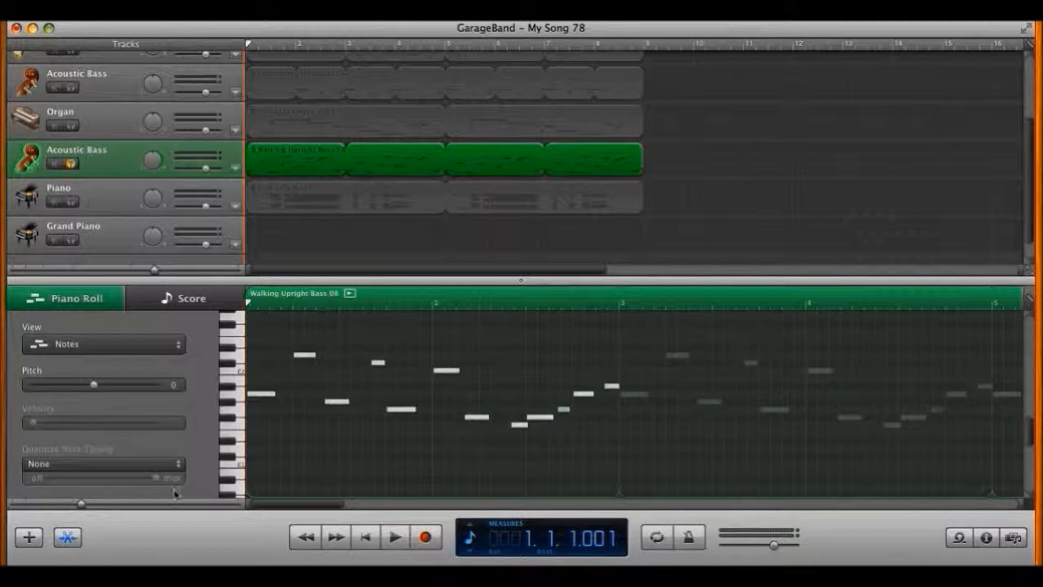
pyautogui.click(135, 464)
pyautogui.click(120, 544)
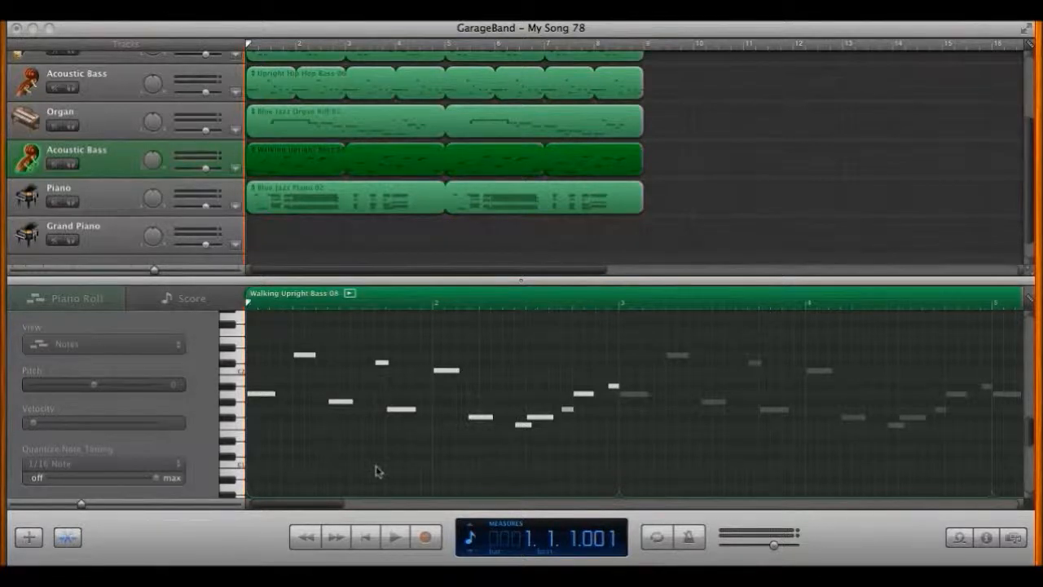
# Step: Enable the Kits track's volume automation and set a point near the start to 0.0 dB
pyautogui.scroll(5, 313, 251)
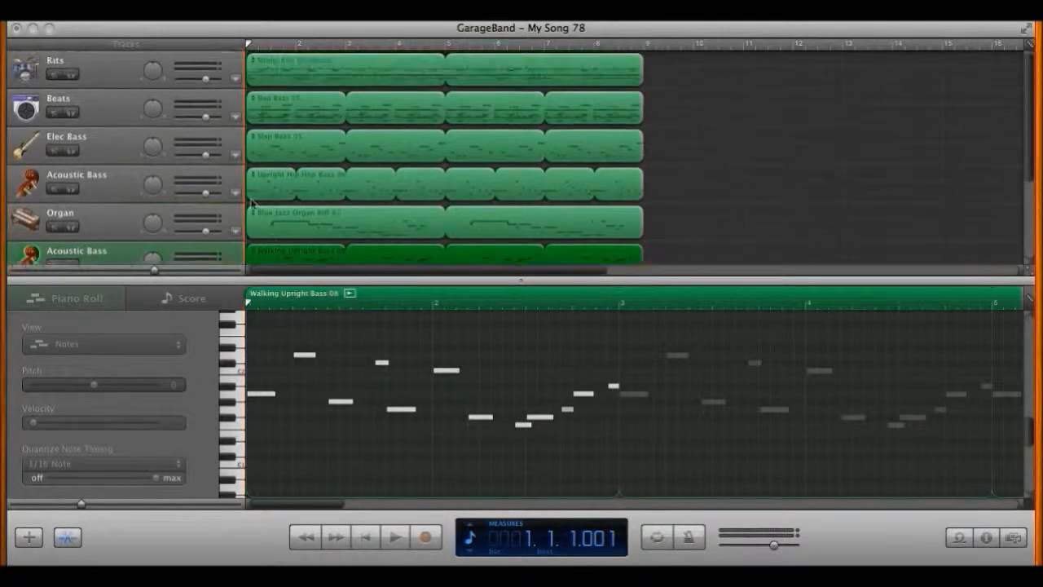
pyautogui.click(114, 84)
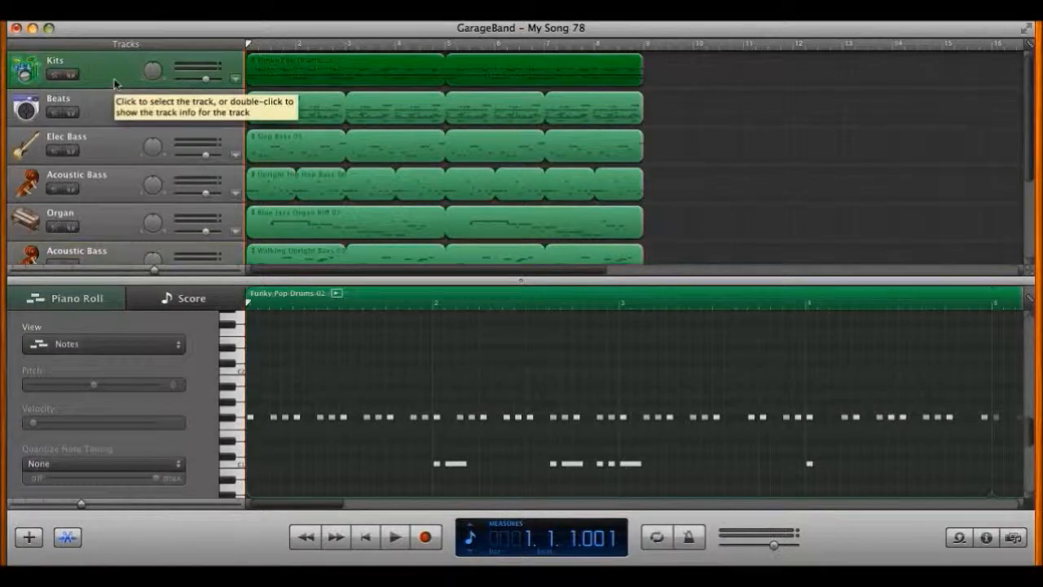
pyautogui.press('a')
pyautogui.press('a')
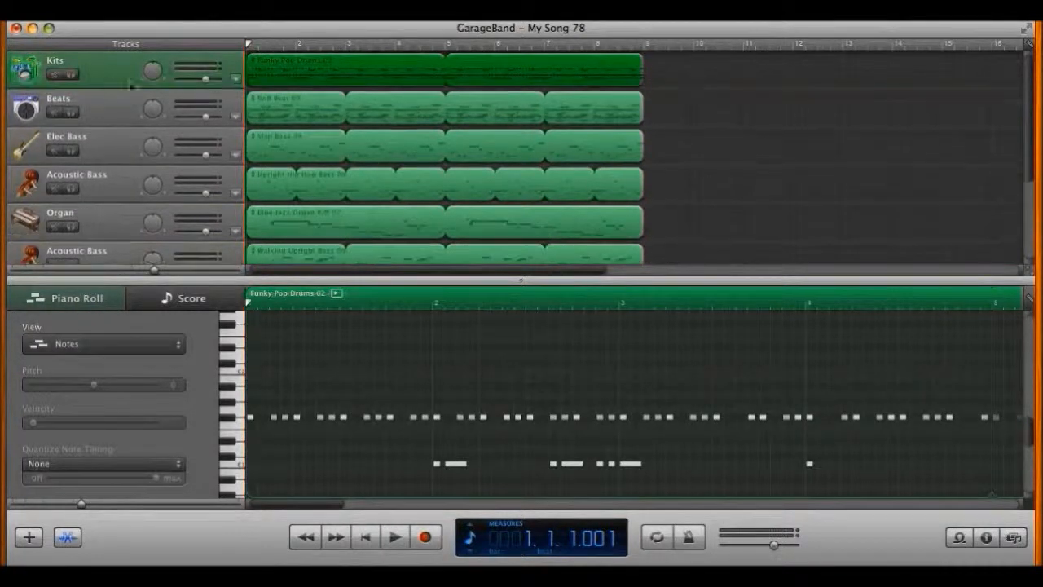
pyautogui.click(236, 82)
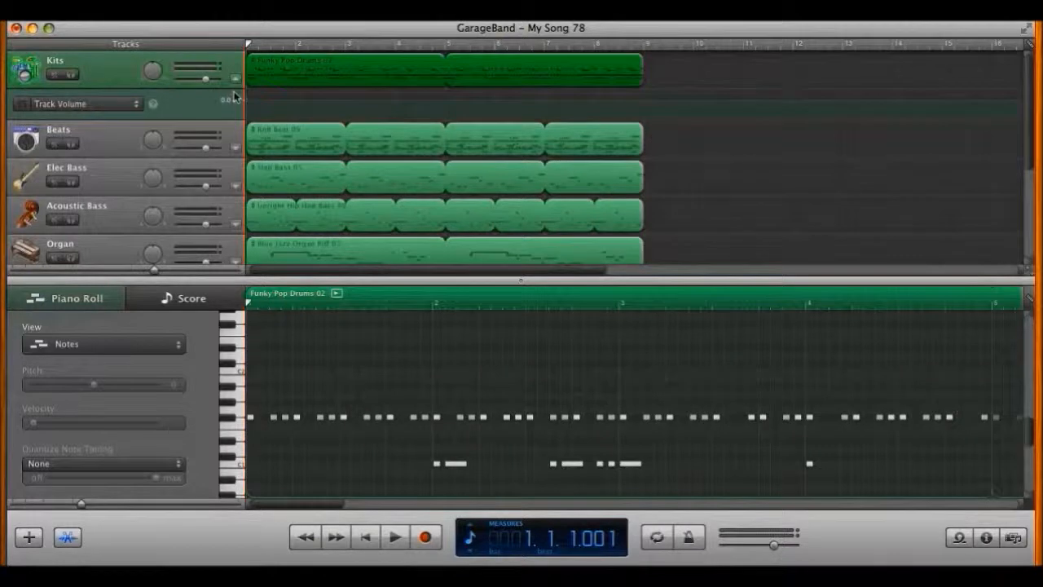
pyautogui.click(21, 104)
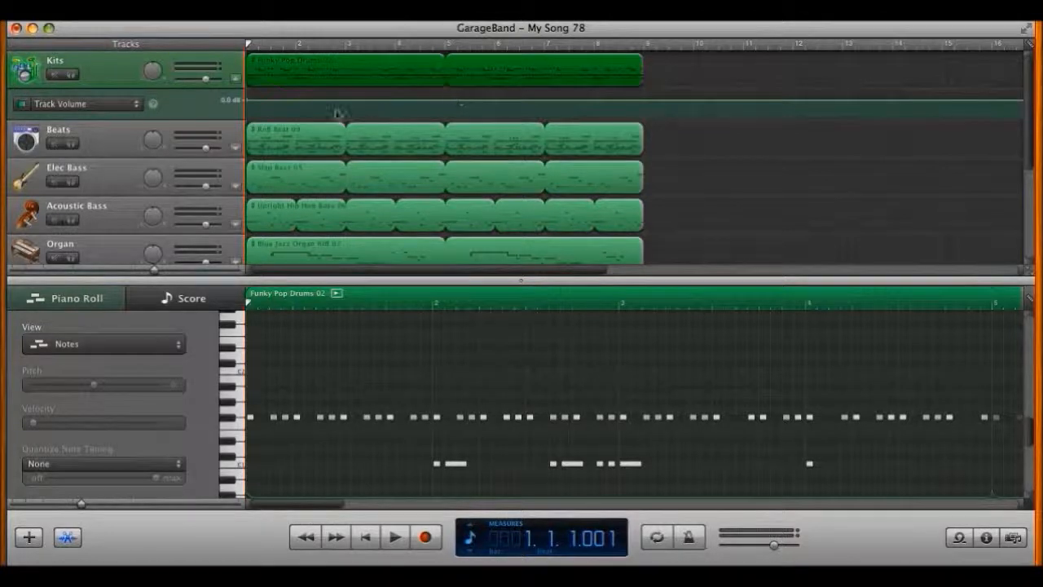
pyautogui.click(305, 100)
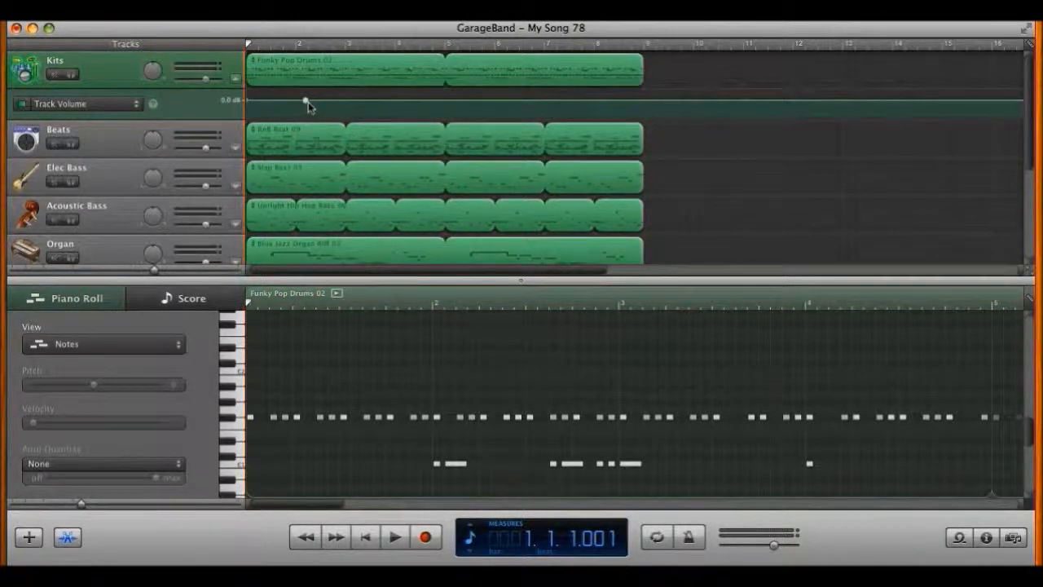
pyautogui.moveTo(305, 101); pyautogui.dragTo(307, 104)
# Step: Switch the Kits automation lane to Track Pan and add a pan point near the start
pyautogui.click(96, 106)
pyautogui.click(98, 122)
pyautogui.moveTo(314, 104)
pyautogui.mouseDown()
pyautogui.moveTo(312, 121)
pyautogui.moveTo(312, 105)
pyautogui.mouseUp()
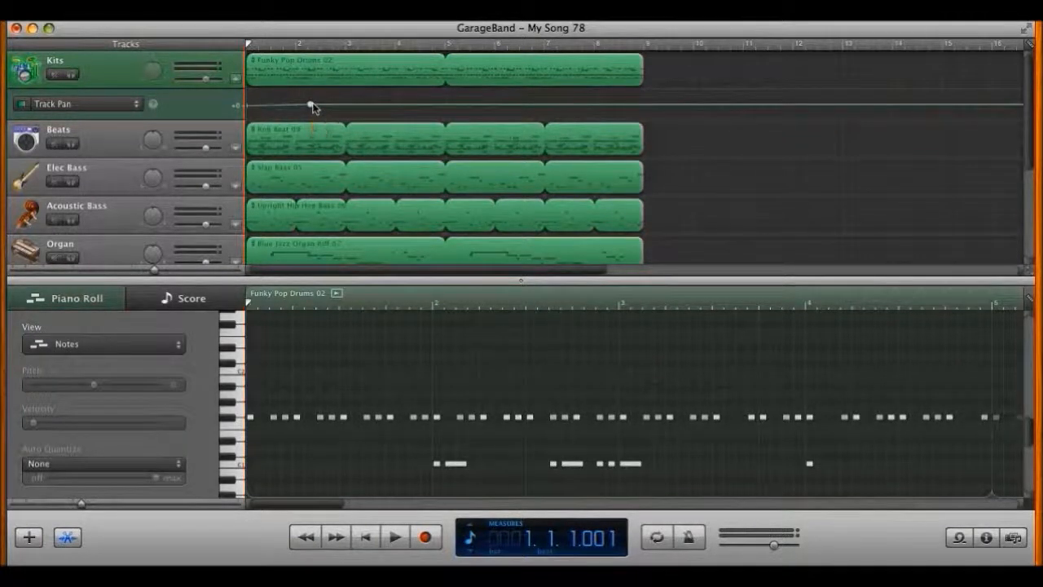
# Step: Switch the Kits lane back to Track Volume, shape the fade-in, and audition it soloed
pyautogui.click(102, 107)
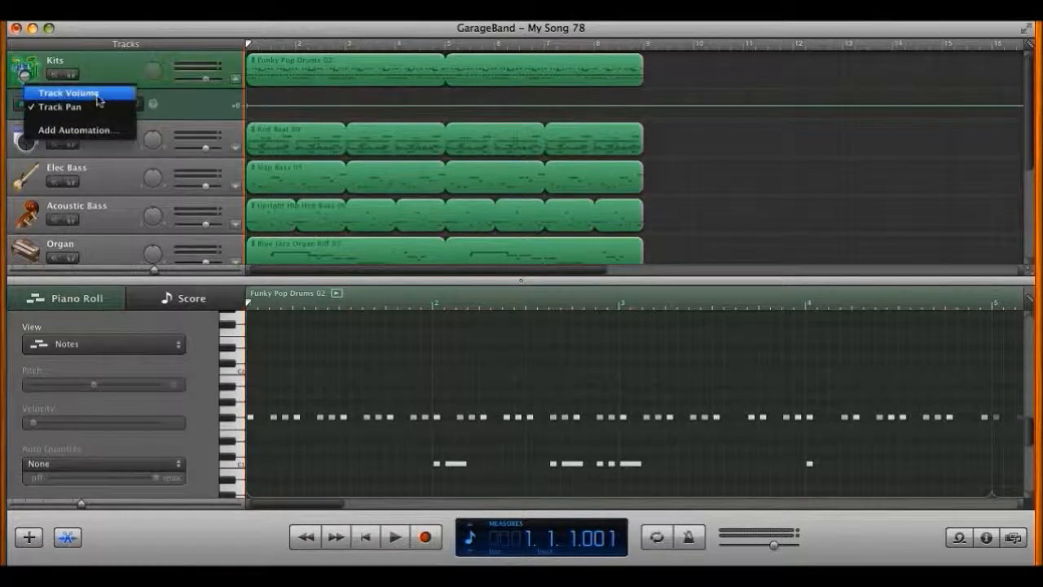
pyautogui.click(90, 93)
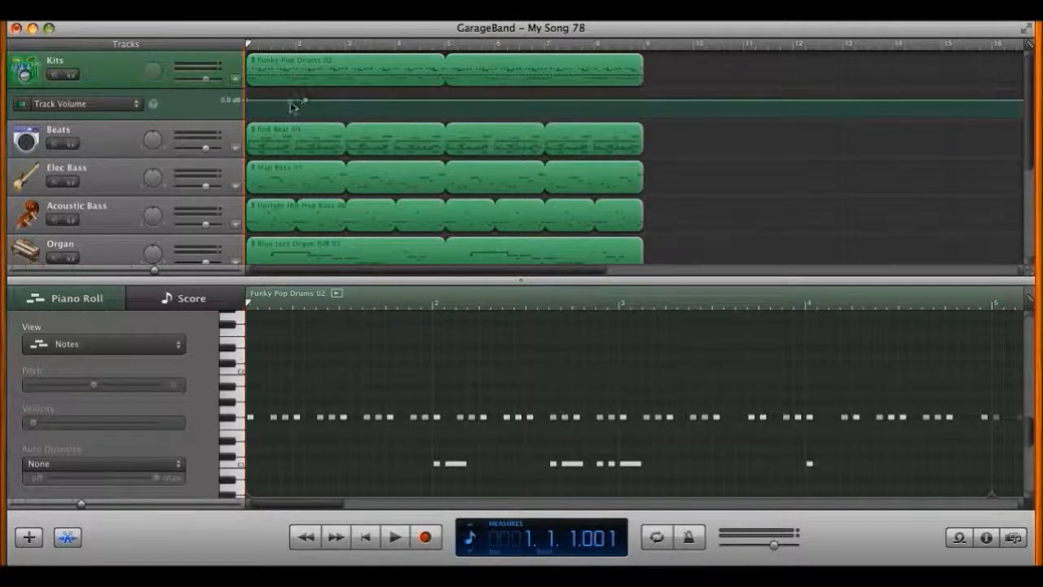
pyautogui.moveTo(304, 102)
pyautogui.mouseDown()
pyautogui.moveTo(254, 104)
pyautogui.moveTo(254, 115)
pyautogui.moveTo(304, 102)
pyautogui.mouseUp()
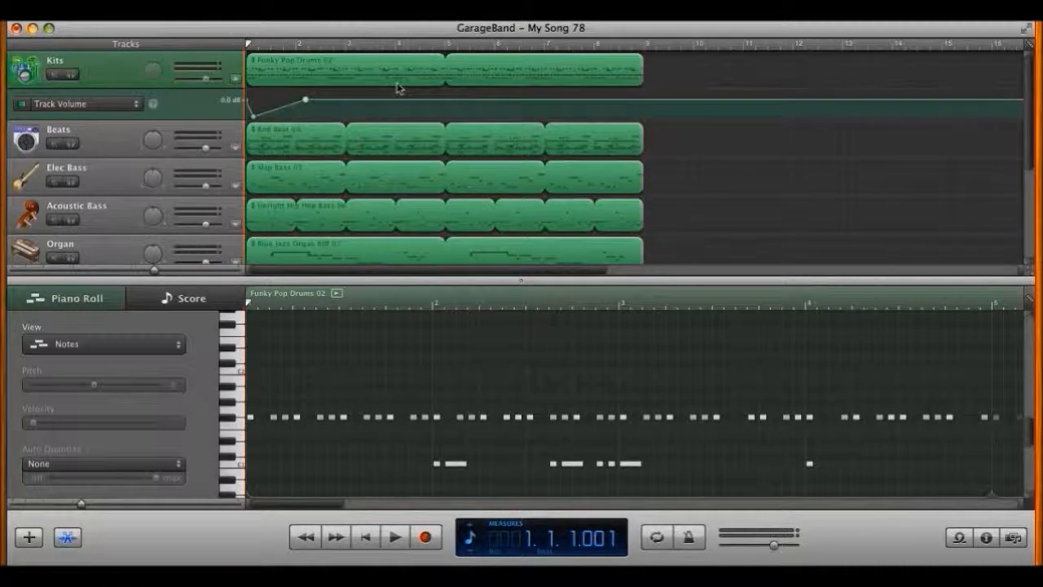
pyautogui.click(70, 81)
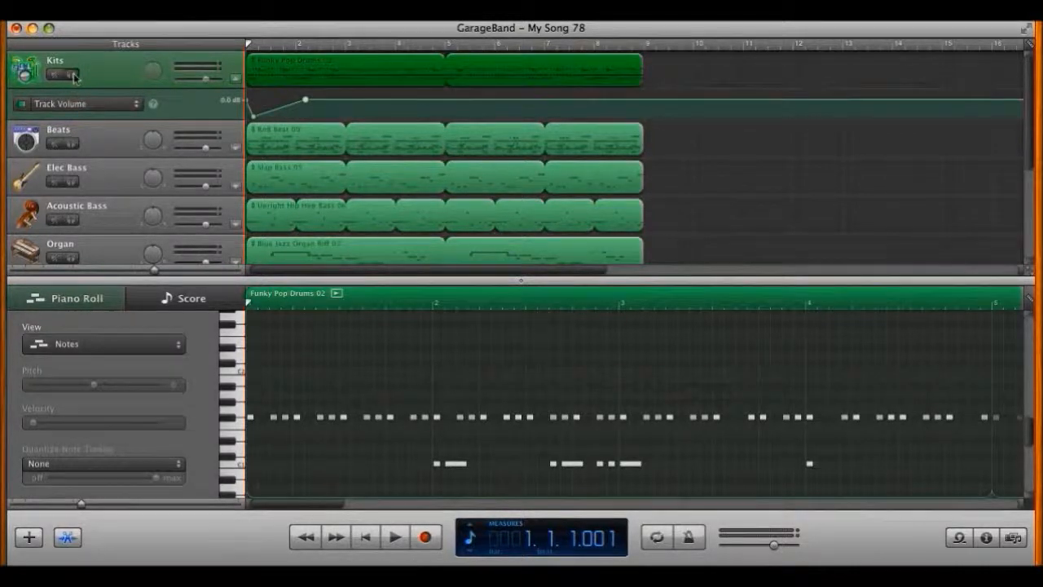
pyautogui.click(72, 75)
pyautogui.press('space')
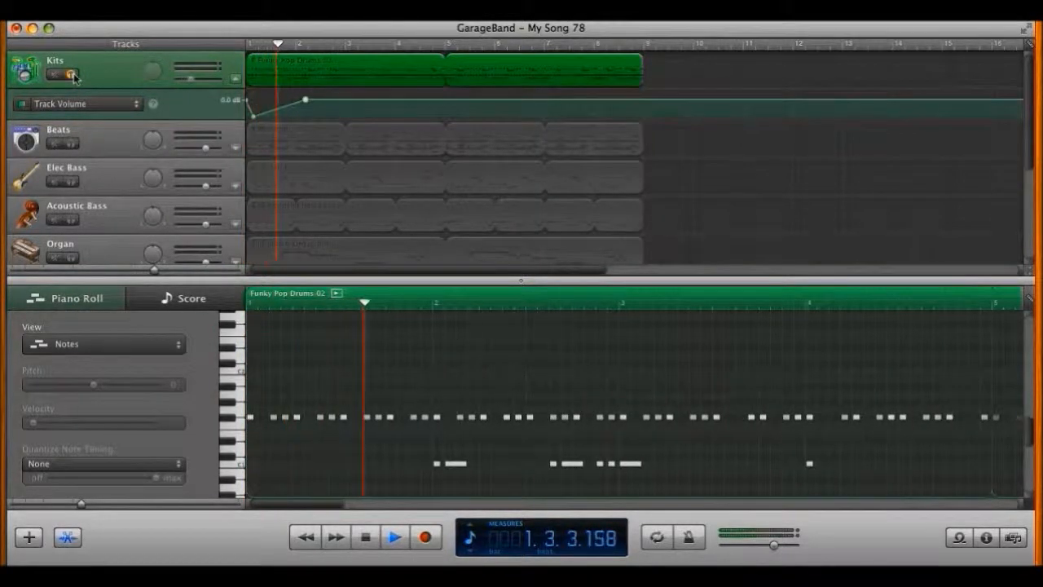
pyautogui.press('space')
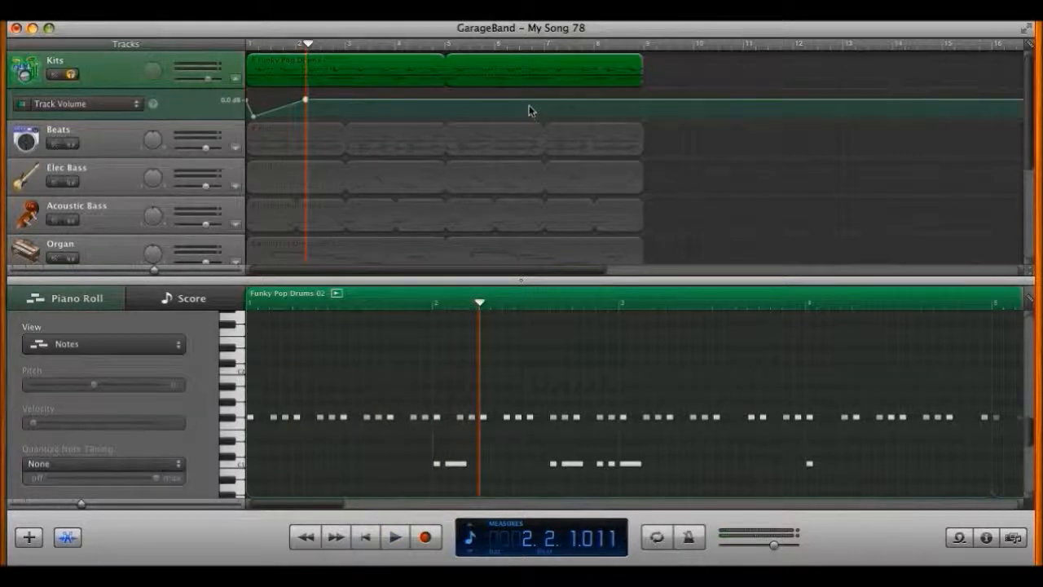
# Step: Add a fade-out near bar 8 ending at -40 dB and audition it
pyautogui.click(590, 100)
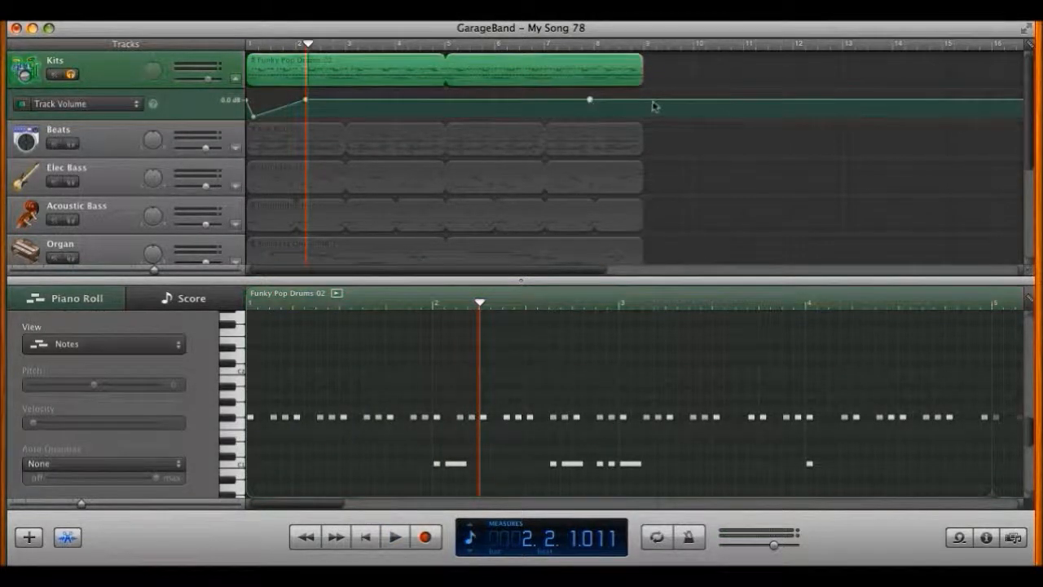
pyautogui.moveTo(642, 106); pyautogui.dragTo(637, 116)
pyautogui.click(570, 45)
pyautogui.press('space')
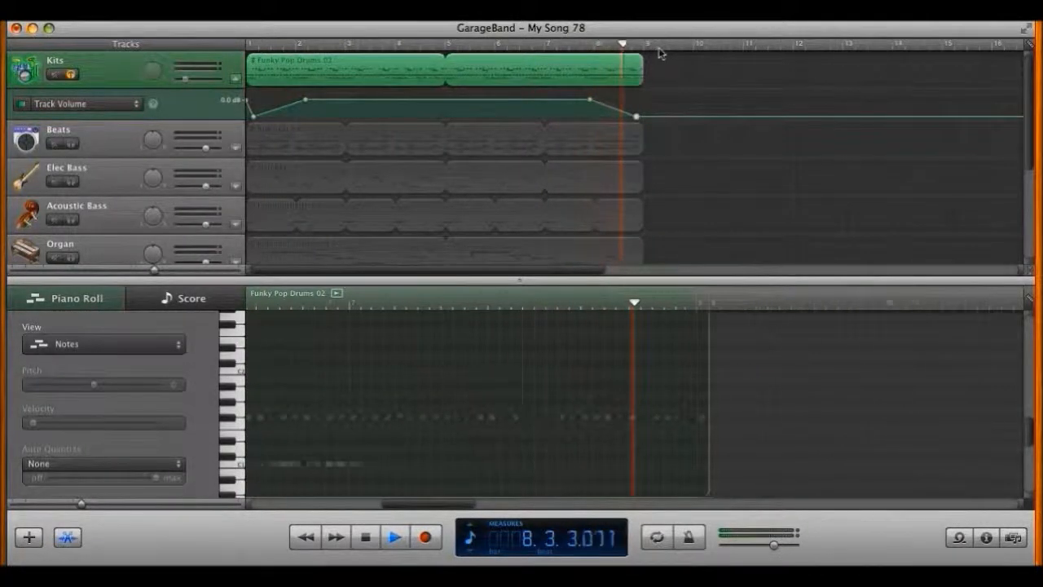
pyautogui.press('space')
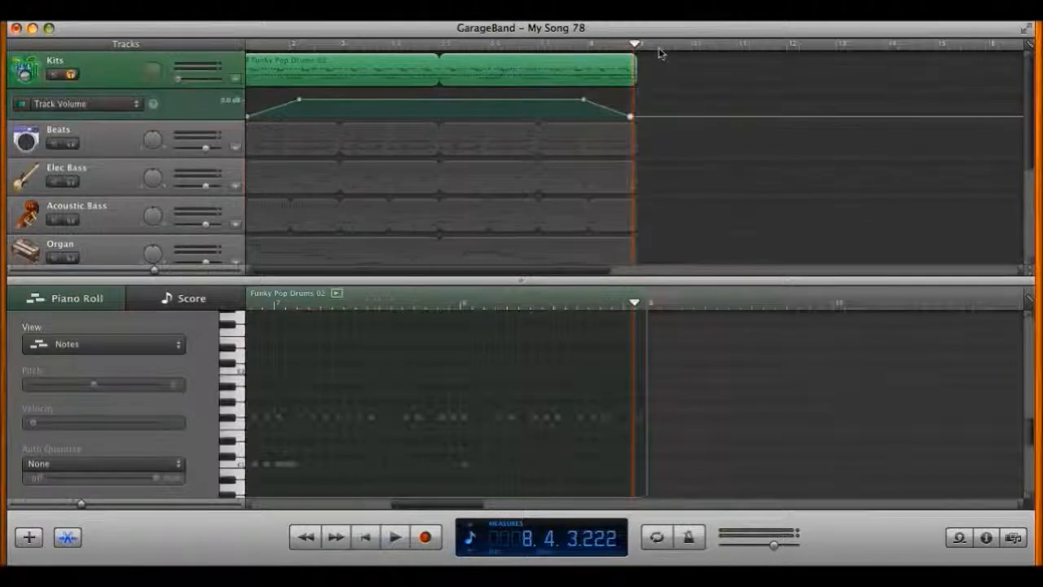
pyautogui.press('Return')
pyautogui.moveTo(640, 114); pyautogui.dragTo(641, 119)
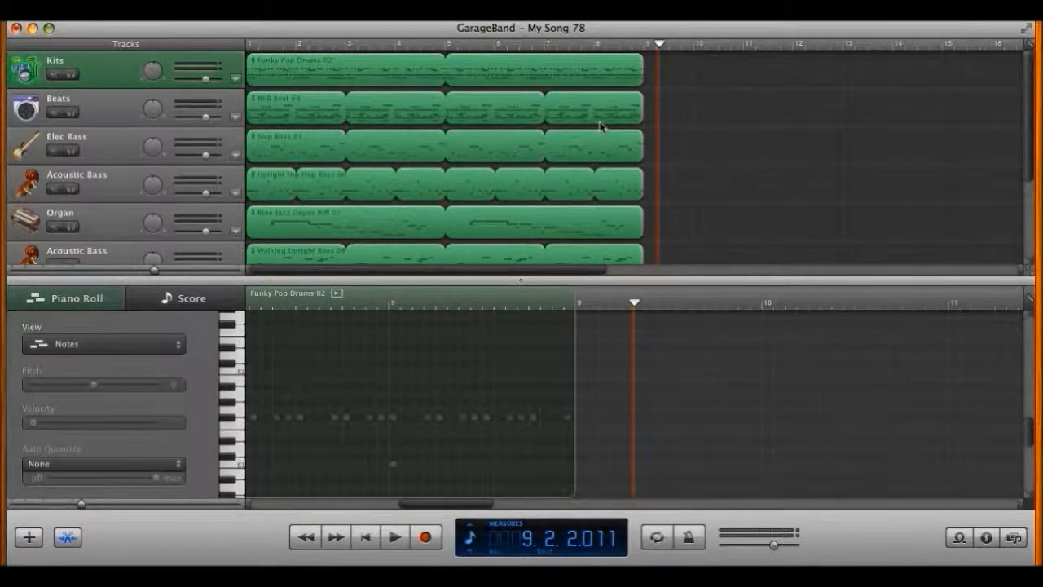
# Step: Show the Musical Typing keyboard, play Kits drum sounds with the A, L and ; keys, then close it
pyautogui.press('super+k')
pyautogui.moveTo(523, 493); pyautogui.dragTo(542, 193)
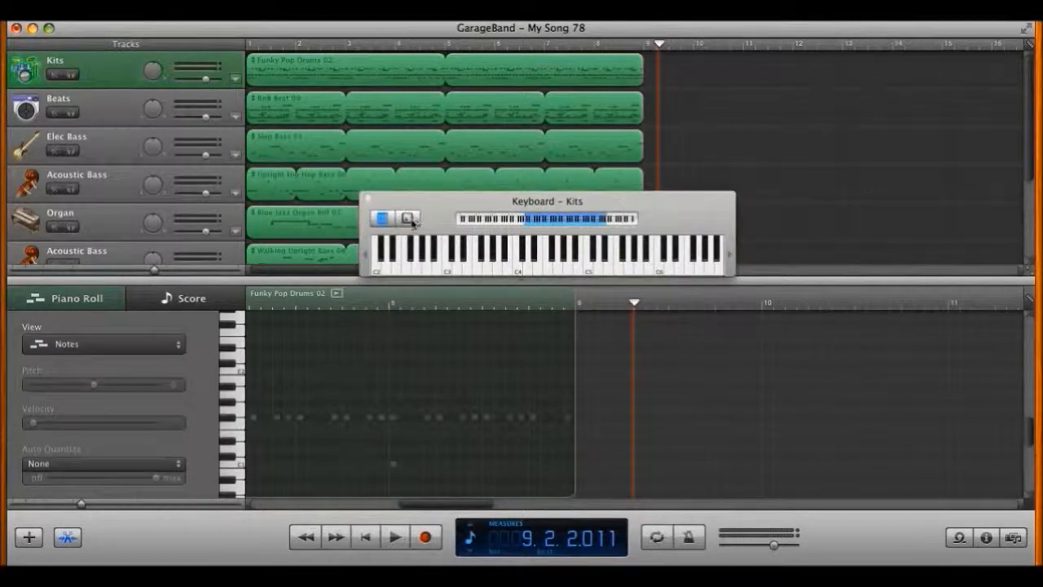
pyautogui.click(408, 219)
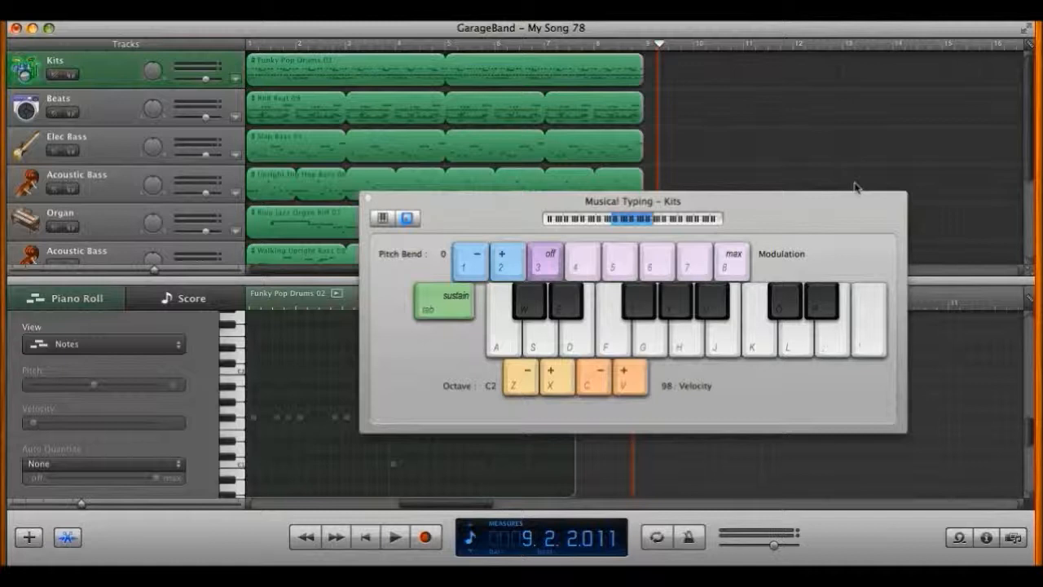
pyautogui.press('a')
pyautogui.press('l')
pyautogui.press(';')
pyautogui.click(368, 200)
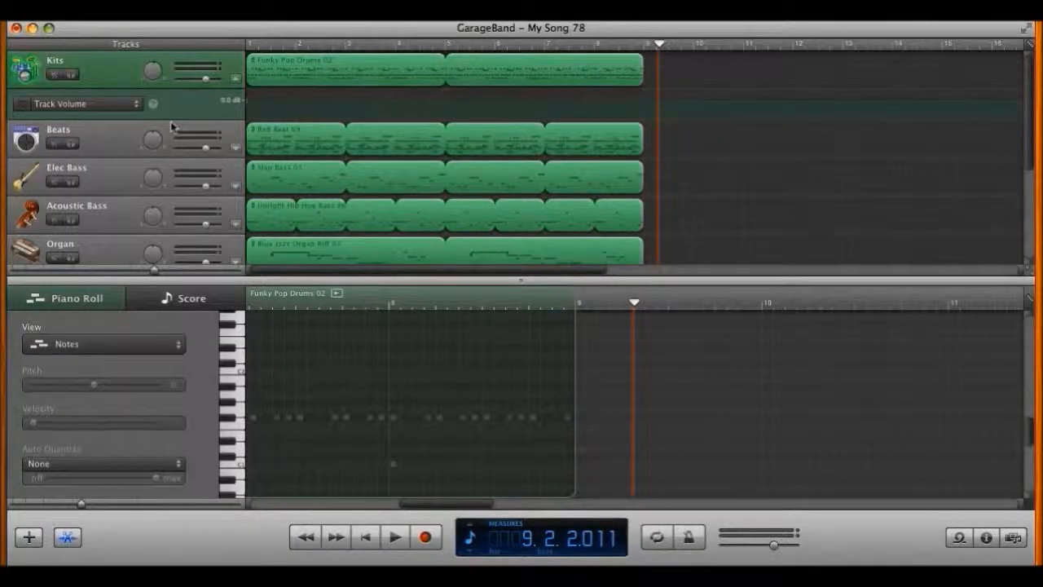
# Step: Turn on Kits Track Volume automation, add a point near the start, and audition the soloed Kits track
pyautogui.click(21, 103)
pyautogui.moveTo(269, 103)
pyautogui.mouseDown()
pyautogui.moveTo(293, 103)
pyautogui.moveTo(290, 121)
pyautogui.moveTo(248, 120)
pyautogui.moveTo(249, 109)
pyautogui.moveTo(280, 109)
pyautogui.moveTo(254, 107)
pyautogui.mouseUp()
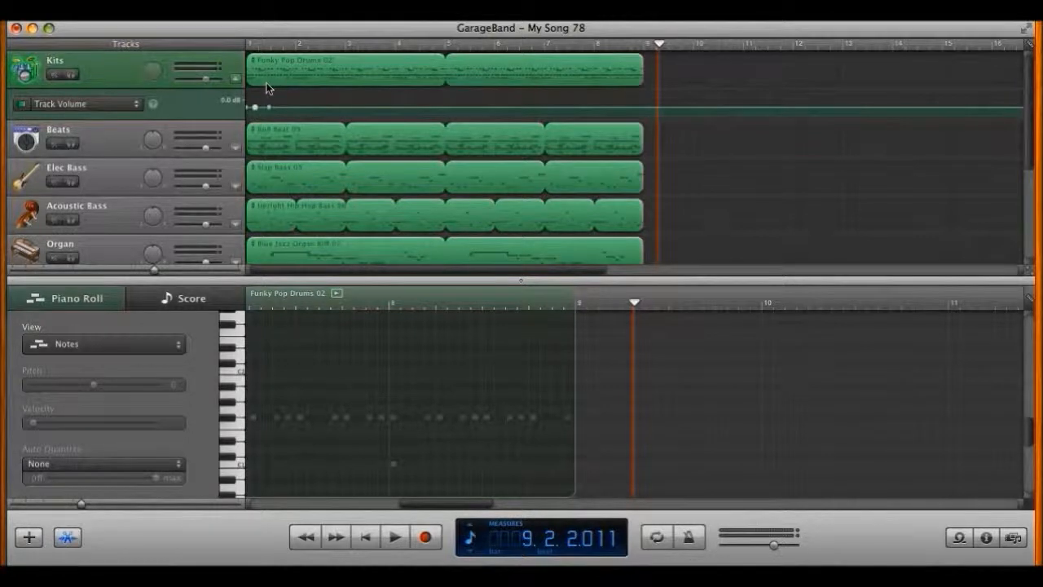
pyautogui.click(255, 106)
pyautogui.press('space')
pyautogui.press('space')
pyautogui.press('Return')
pyautogui.press('space')
pyautogui.press('space')
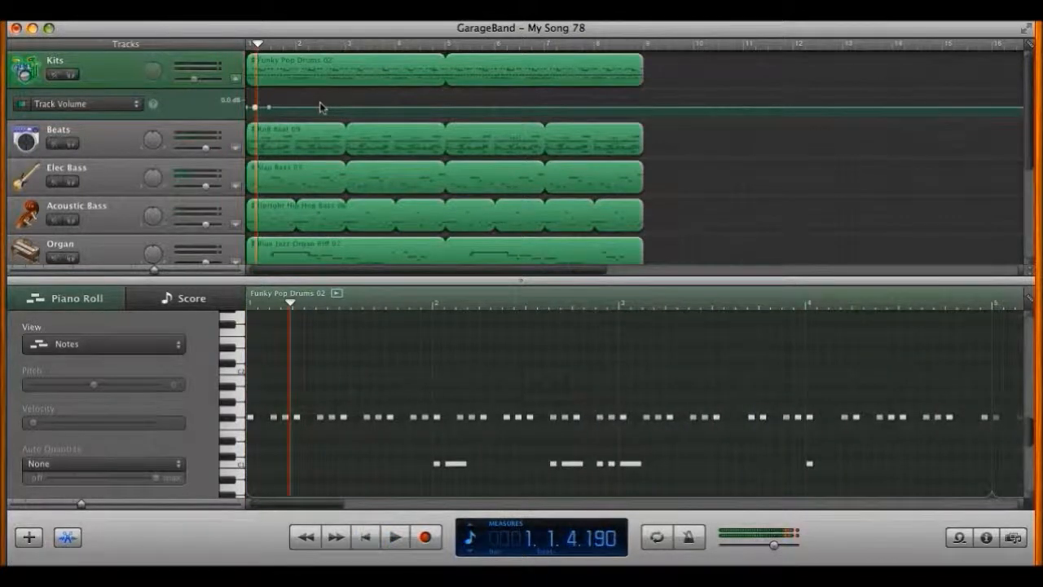
pyautogui.click(72, 75)
pyautogui.press('Return')
pyautogui.press('space')
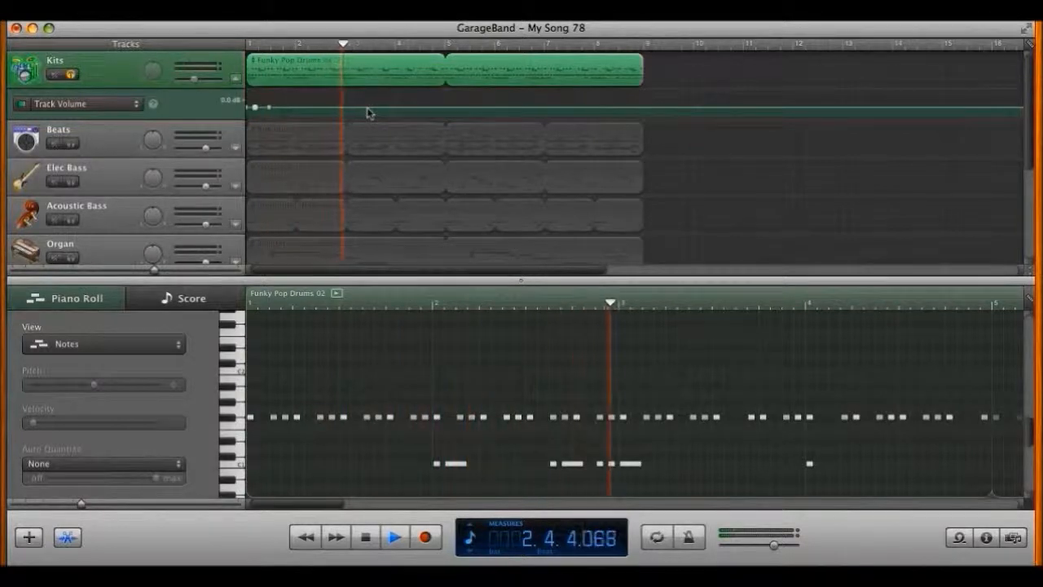
pyautogui.press('space')
# Step: Shape a brief volume dip to -144 dB near bar 2 and back to 0 dB, then play from bar 1 beat 2
pyautogui.moveTo(256, 108)
pyautogui.mouseDown()
pyautogui.moveTo(285, 101)
pyautogui.moveTo(273, 119)
pyautogui.moveTo(296, 121)
pyautogui.moveTo(290, 105)
pyautogui.moveTo(284, 121)
pyautogui.moveTo(284, 103)
pyautogui.moveTo(270, 102)
pyautogui.mouseUp()
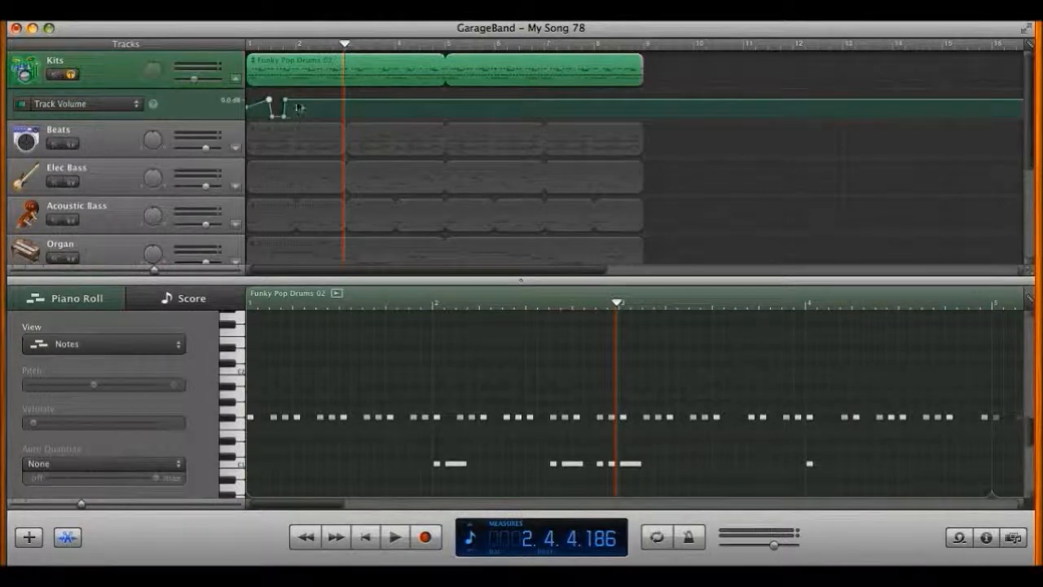
pyautogui.moveTo(302, 104); pyautogui.dragTo(302, 119)
pyautogui.click(318, 119)
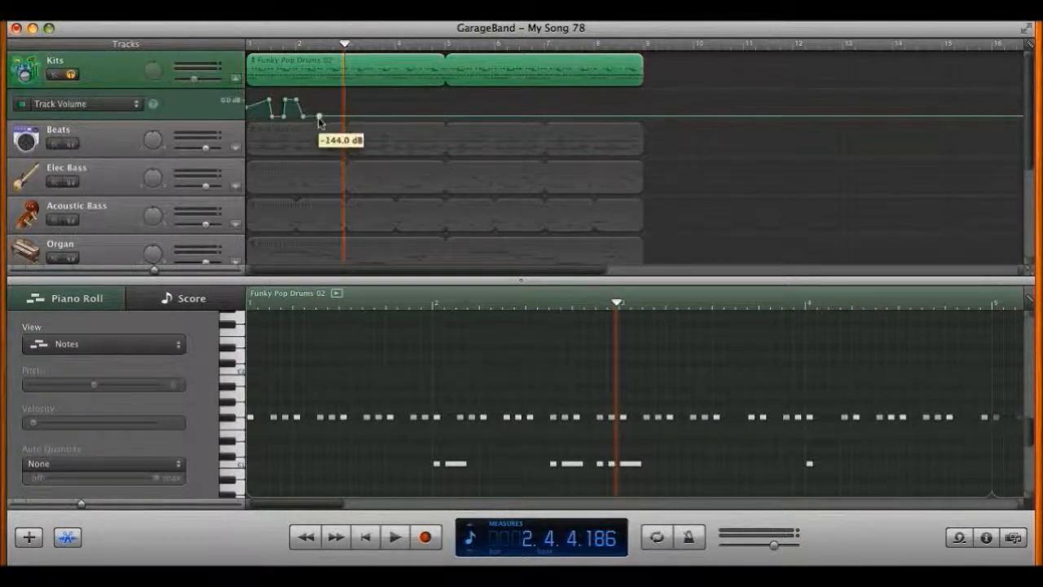
pyautogui.click(327, 119)
pyautogui.moveTo(329, 119); pyautogui.dragTo(326, 103)
pyautogui.click(259, 44)
pyautogui.press('space')
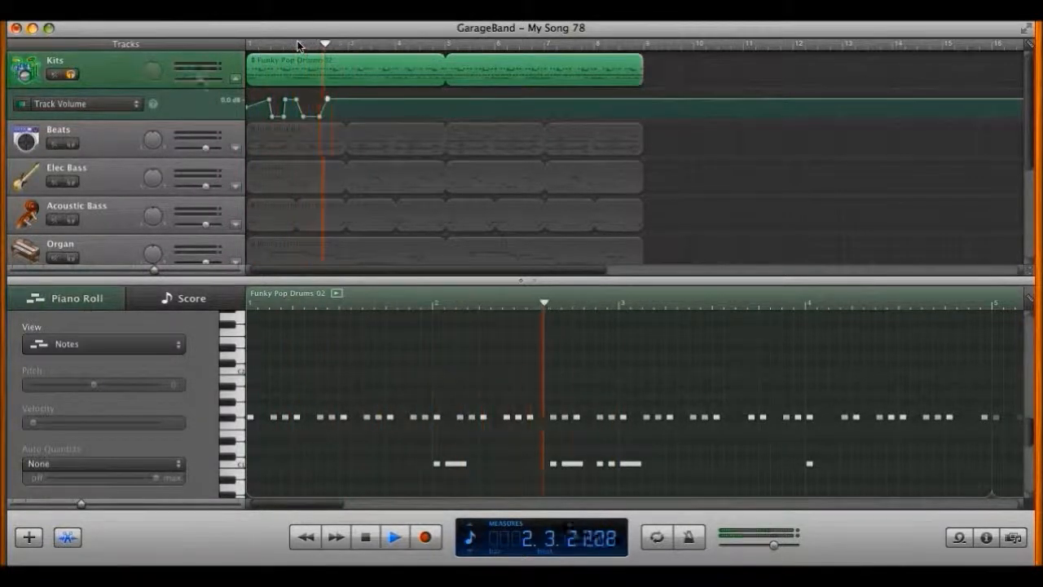
pyautogui.press('space')
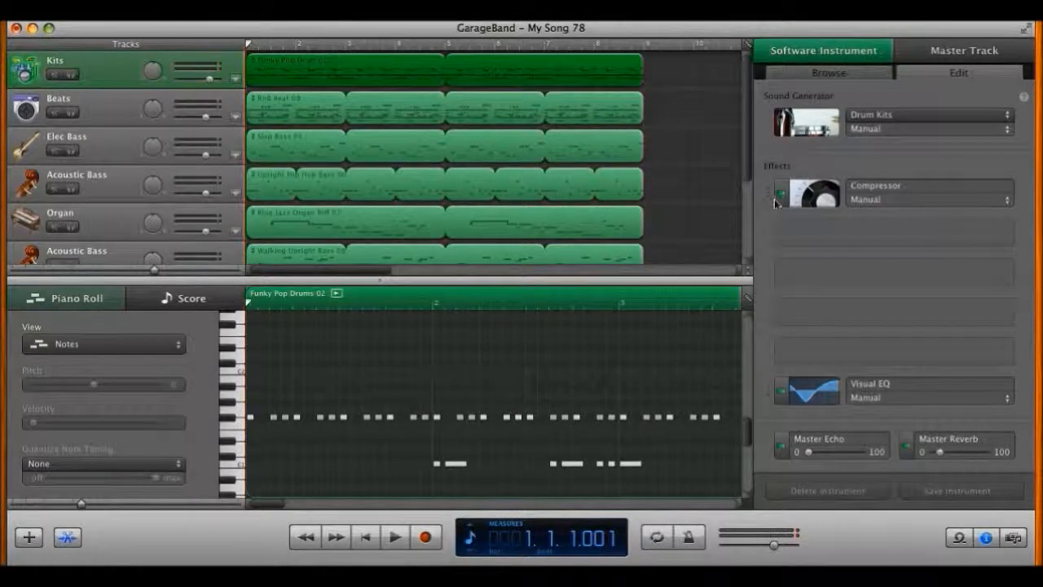
# Step: Hide the Piano Roll, open the Kits Visual EQ and drag the Bass band up into a strong boost
pyautogui.moveTo(830, 389)
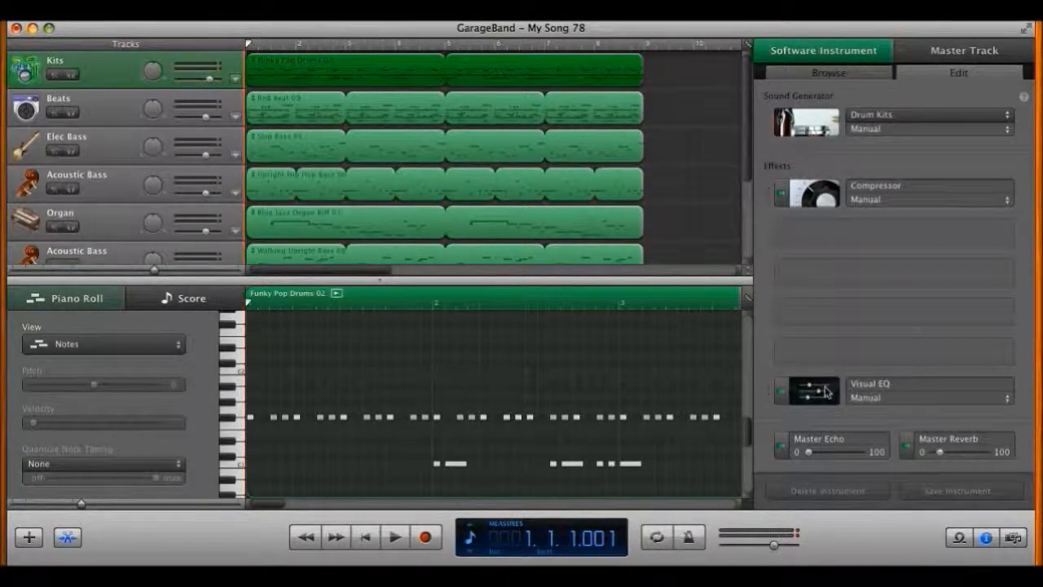
pyautogui.click(67, 538)
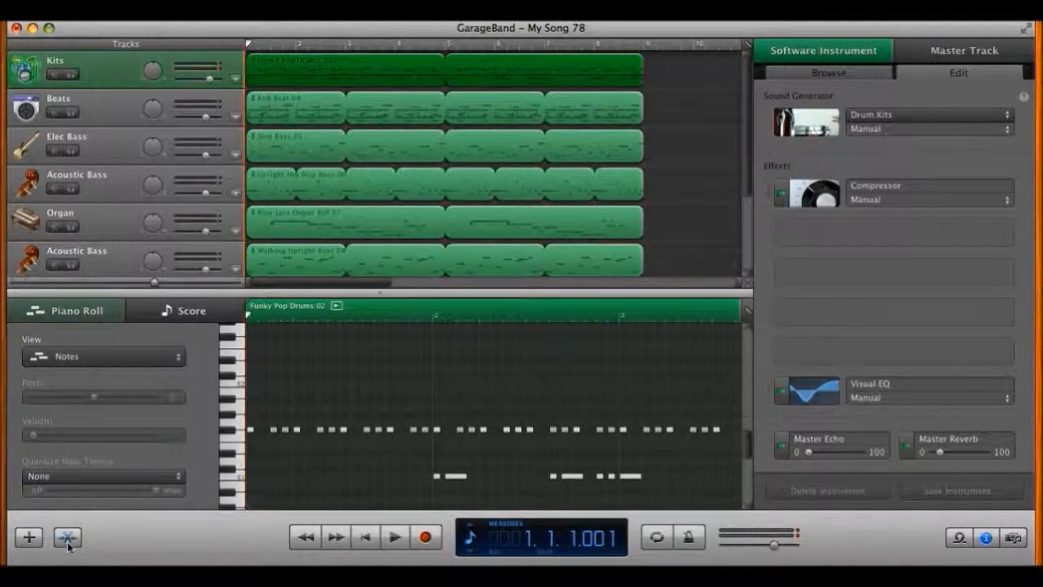
pyautogui.click(808, 381)
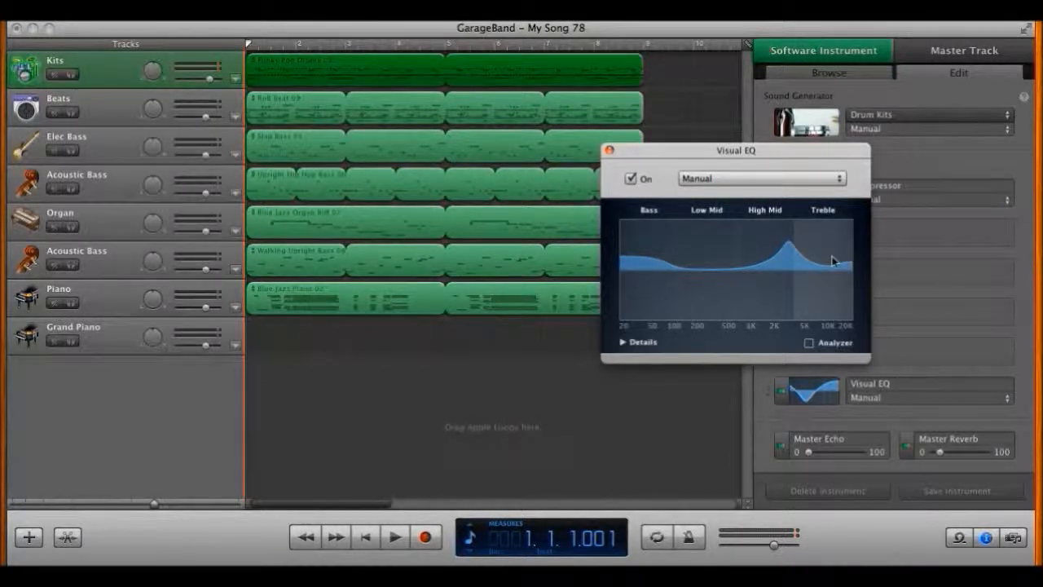
pyautogui.moveTo(728, 272); pyautogui.dragTo(648, 235)
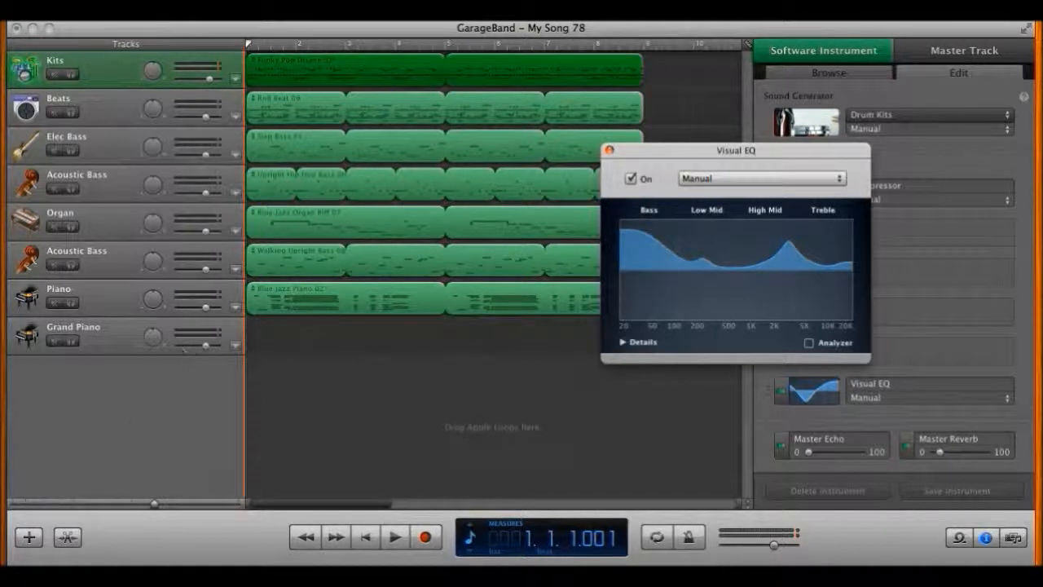
# Step: Solo Kits and audition the EQ while cutting and then flattening the bass band
pyautogui.click(72, 74)
pyautogui.press('space')
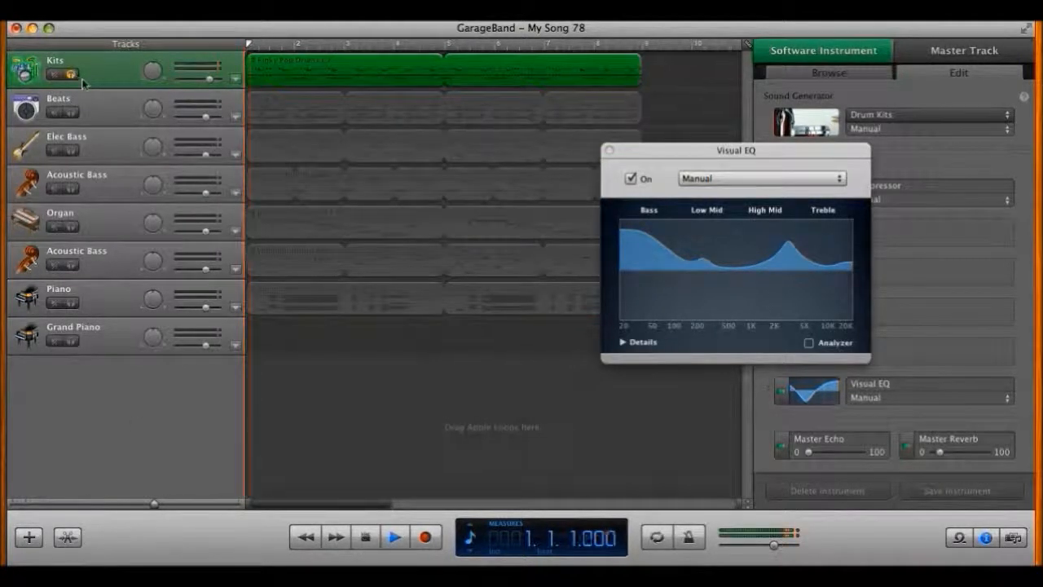
pyautogui.press('space')
pyautogui.moveTo(652, 247); pyautogui.dragTo(624, 350)
pyautogui.press('Return')
pyautogui.press('space')
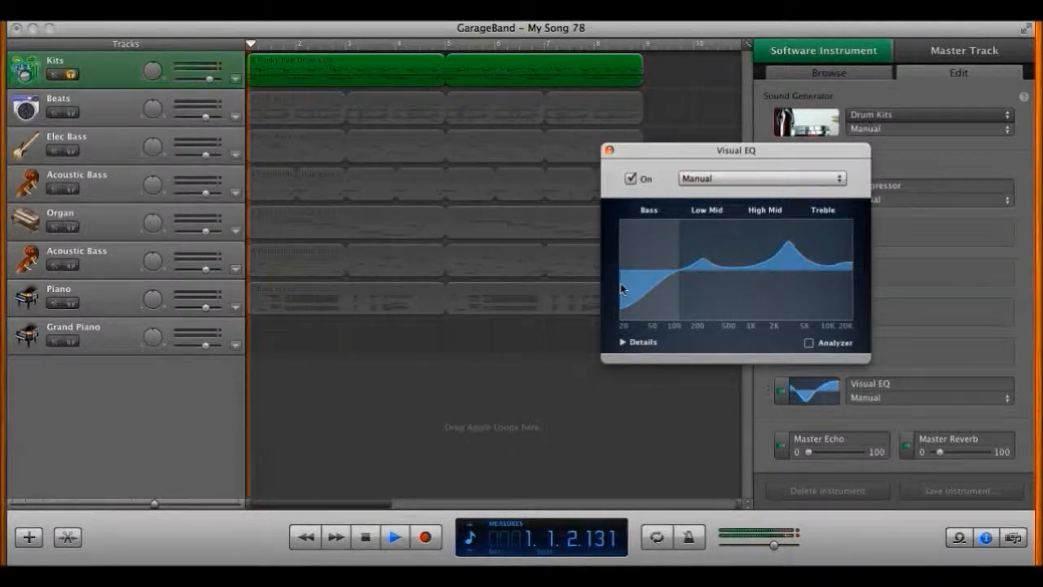
pyautogui.press('space')
pyautogui.moveTo(628, 303); pyautogui.dragTo(624, 269)
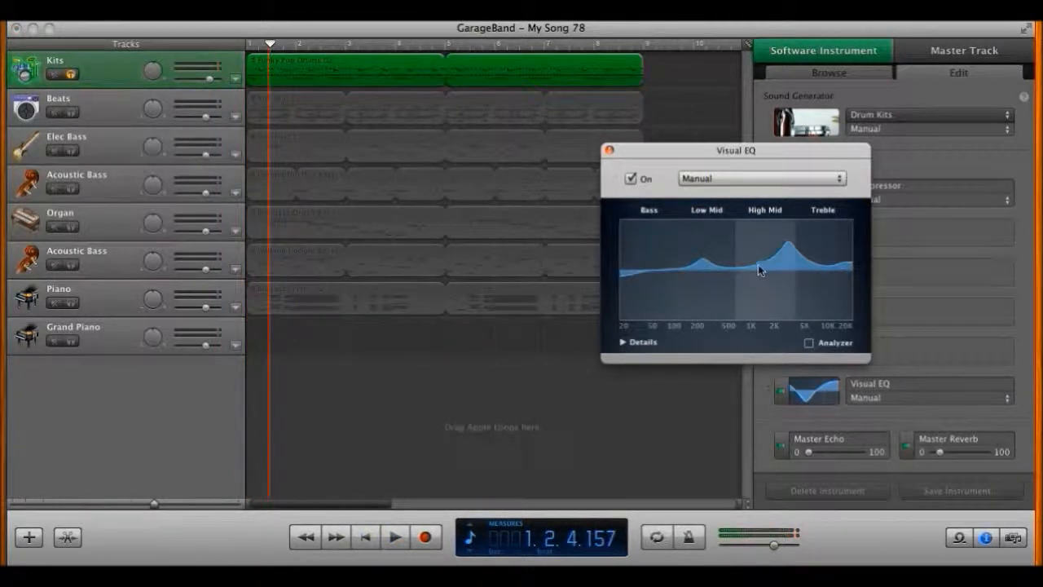
# Step: Raise tall low-mid and high-mid peaks, boost the bass and treble ends, and audition the result
pyautogui.moveTo(758, 264); pyautogui.dragTo(803, 216)
pyautogui.moveTo(714, 273); pyautogui.dragTo(755, 222)
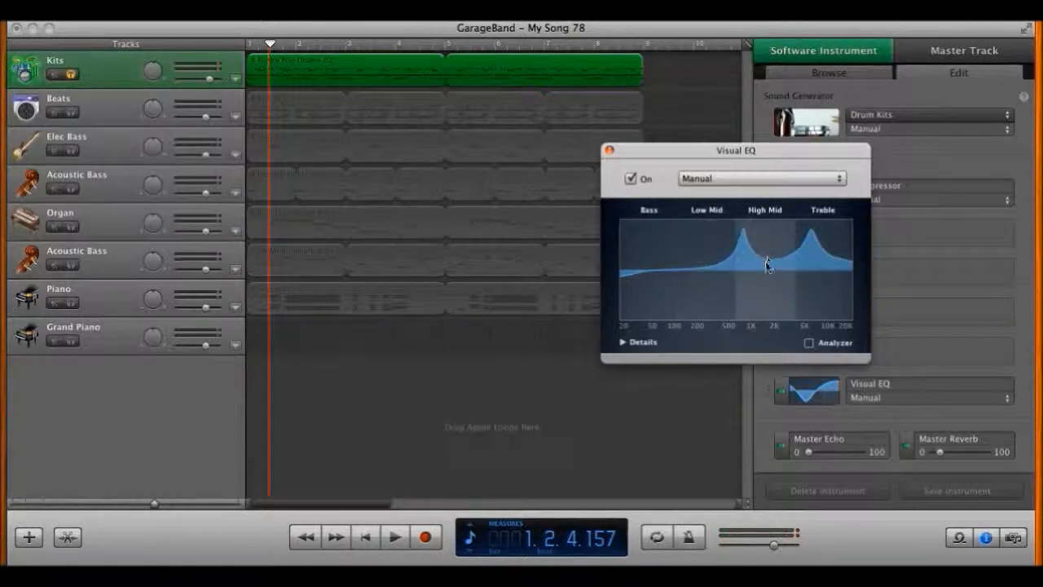
pyautogui.moveTo(636, 275); pyautogui.dragTo(619, 196)
pyautogui.moveTo(848, 265); pyautogui.dragTo(589, 233)
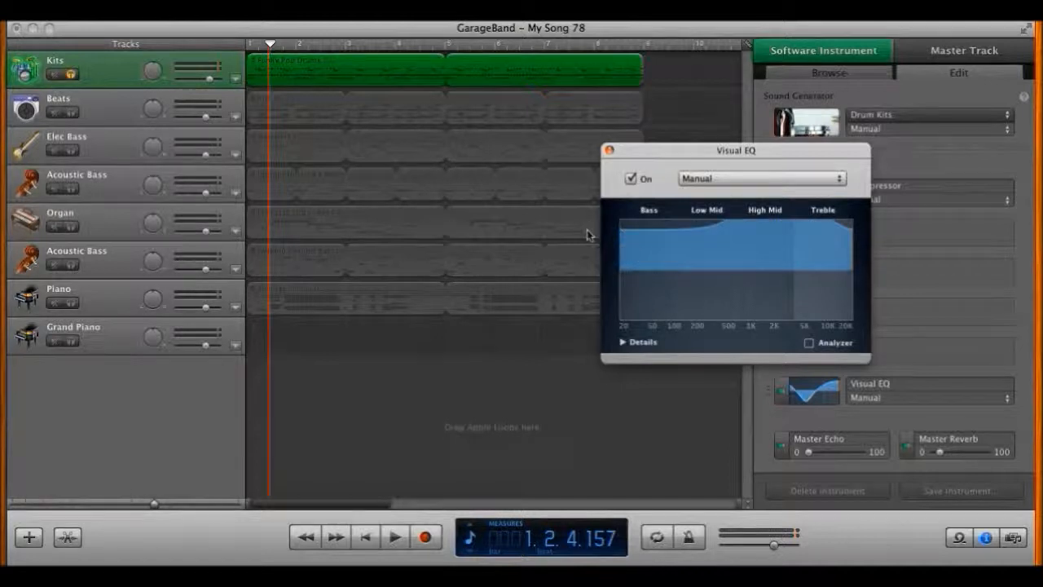
pyautogui.press('space')
pyautogui.press('space')
pyautogui.press('Return')
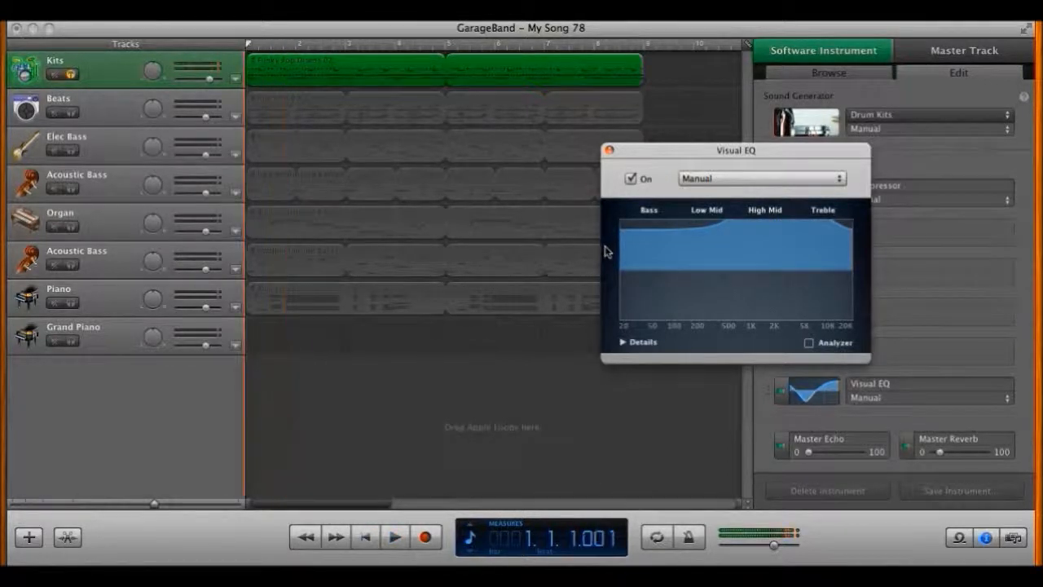
# Step: Refine the EQ to peaks near 200 Hz and 1.5 kHz with a gentler bass lift, enable Analyzer, and audition
pyautogui.moveTo(654, 256); pyautogui.dragTo(656, 270)
pyautogui.moveTo(701, 237); pyautogui.dragTo(710, 256)
pyautogui.moveTo(800, 247); pyautogui.dragTo(796, 273)
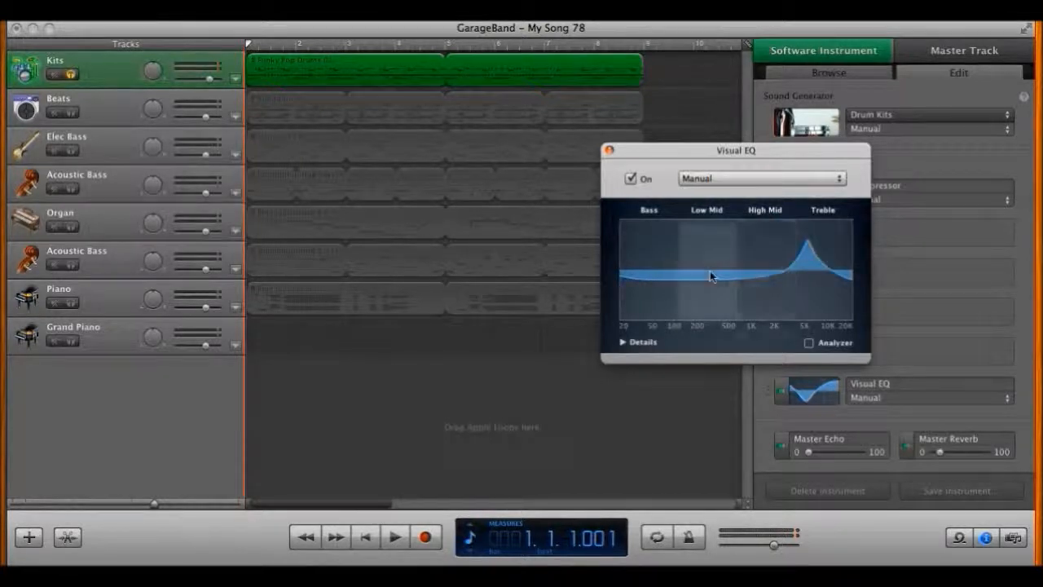
pyautogui.moveTo(673, 256); pyautogui.dragTo(706, 256)
pyautogui.moveTo(785, 241); pyautogui.dragTo(612, 276)
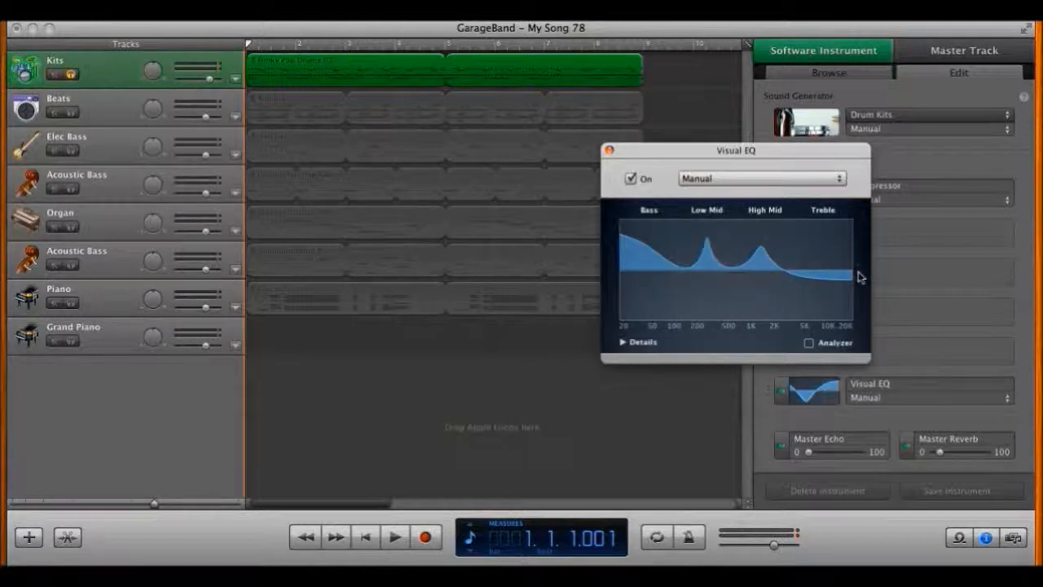
pyautogui.moveTo(827, 279); pyautogui.dragTo(829, 270)
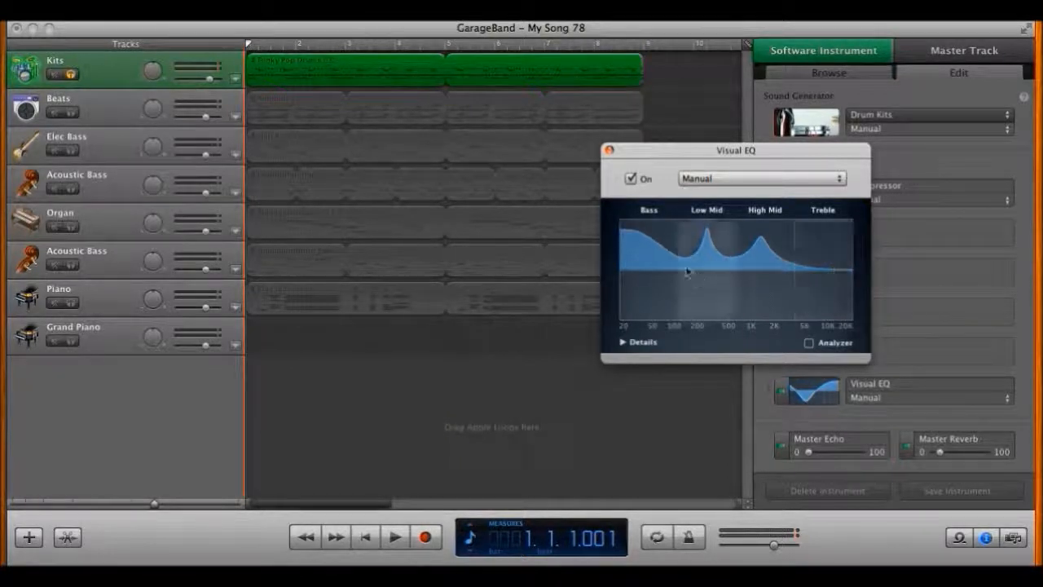
pyautogui.moveTo(657, 242); pyautogui.dragTo(633, 268)
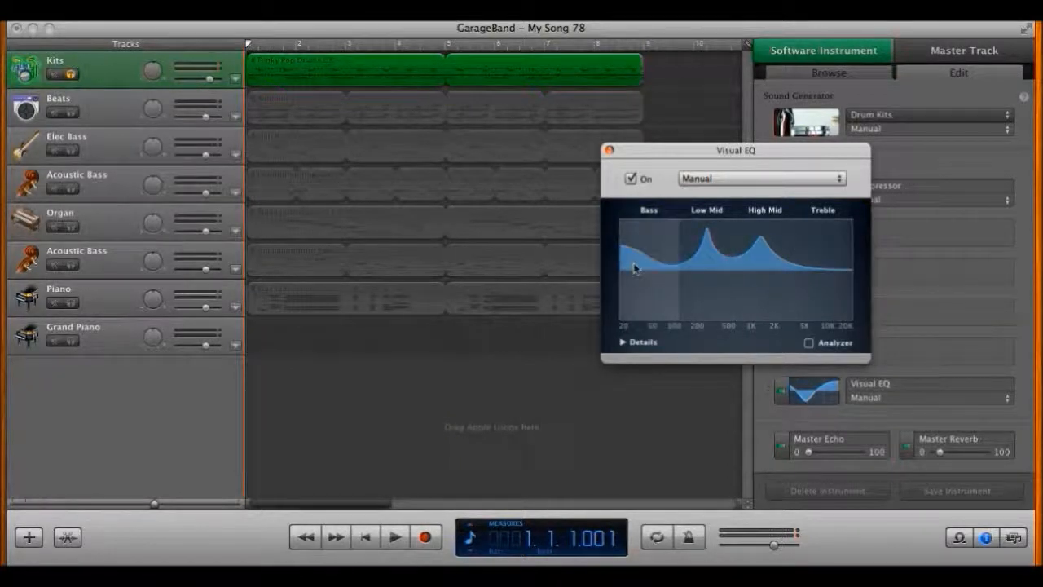
pyautogui.click(809, 342)
pyautogui.press('space')
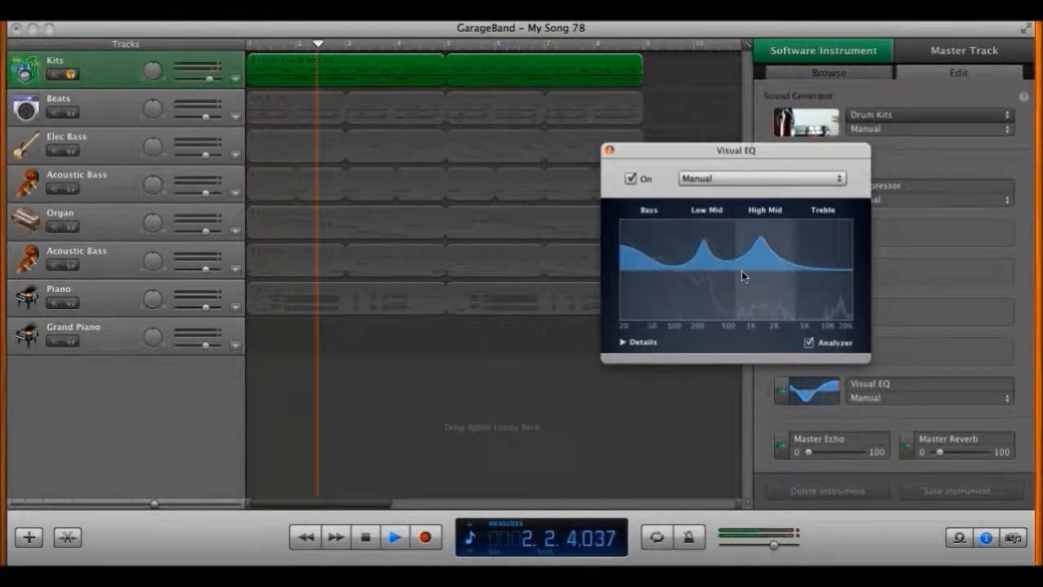
pyautogui.press('space')
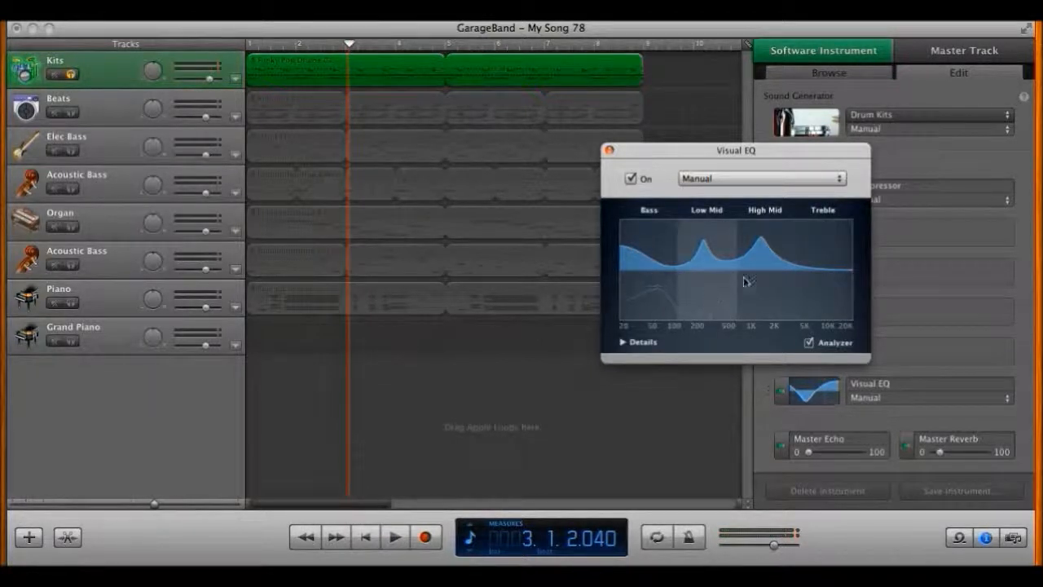
# Step: Close the Visual EQ window, hide Track Info with Cmd+I, and return the playhead to the start
pyautogui.click(609, 151)
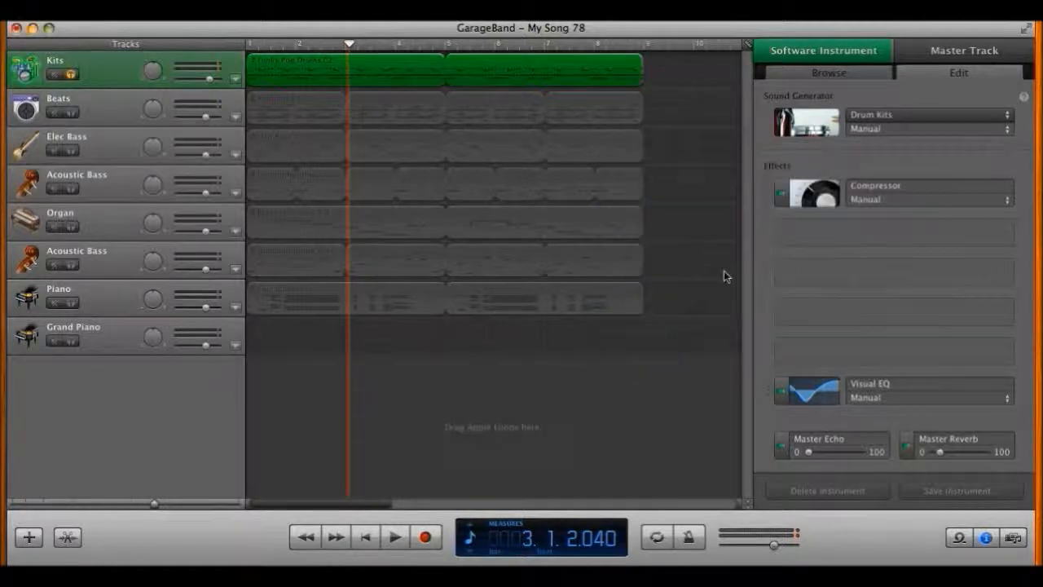
pyautogui.press('super+i')
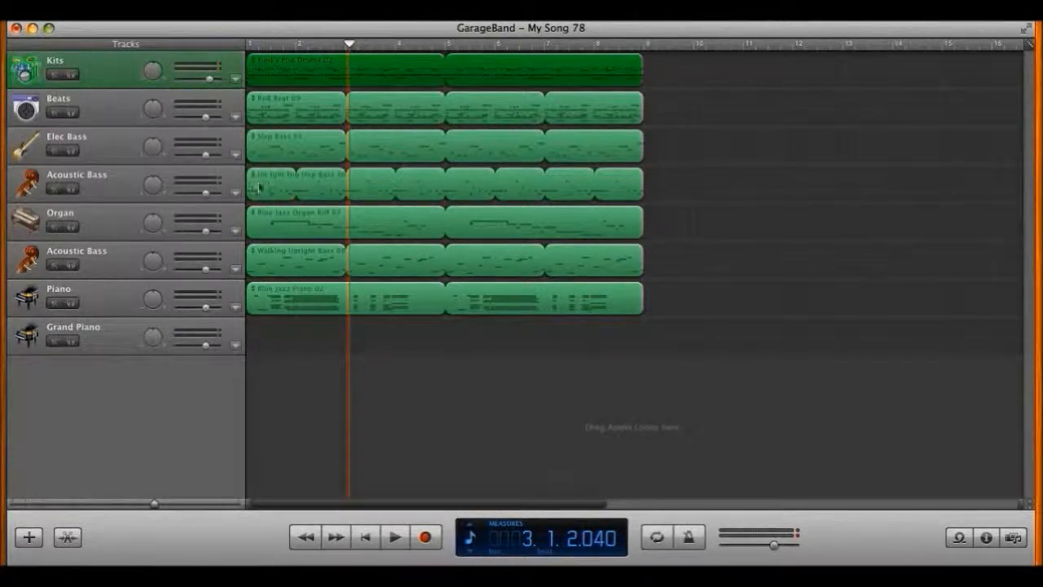
pyautogui.press('Return')
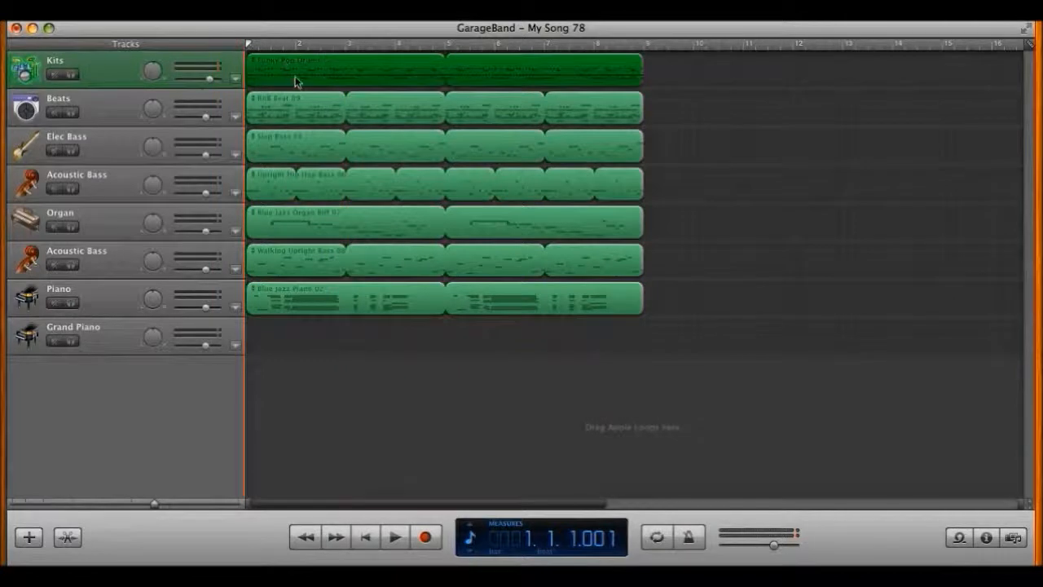
# Step: Turn on Track > Show Arrangement Track and add a first section with the Arrangement + button
pyautogui.click(171, 12)
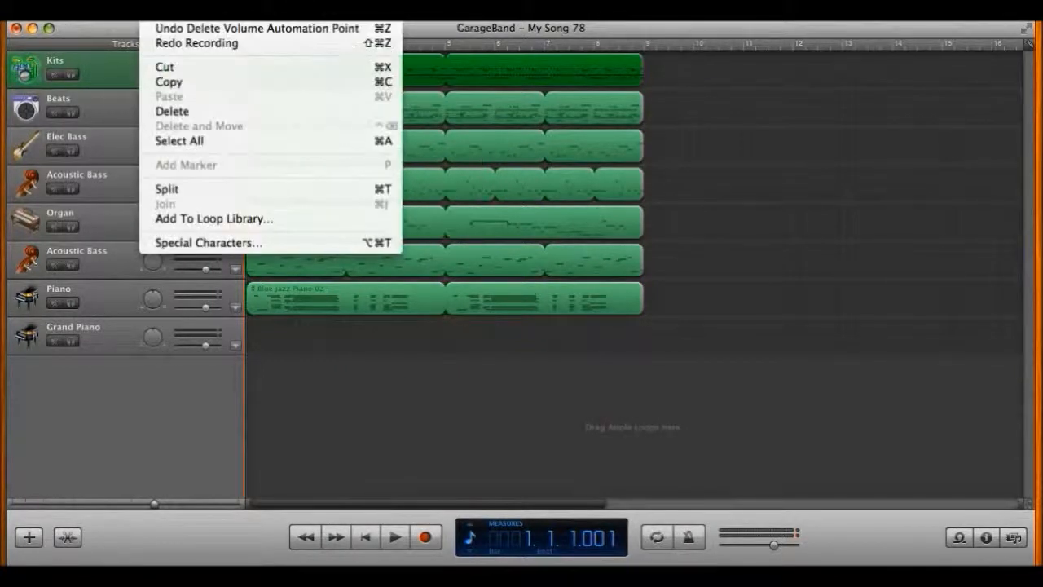
pyautogui.moveTo(195, 13)
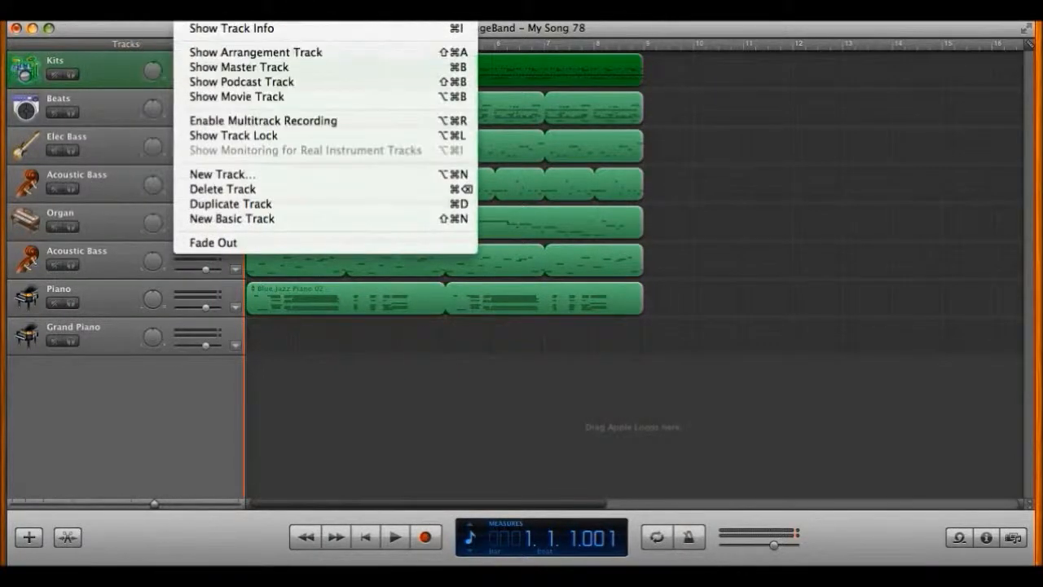
pyautogui.click(220, 54)
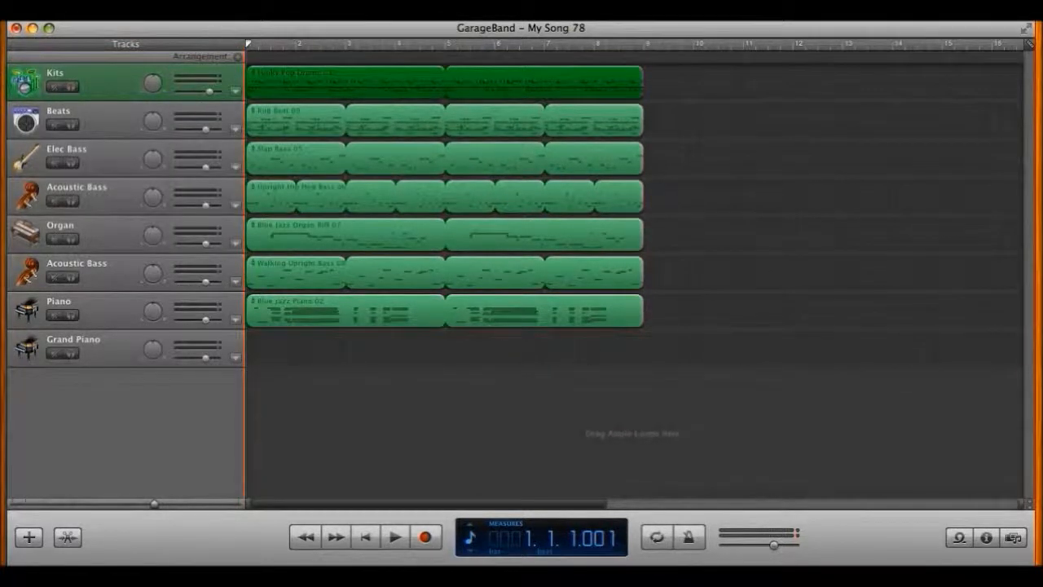
pyautogui.click(195, 12)
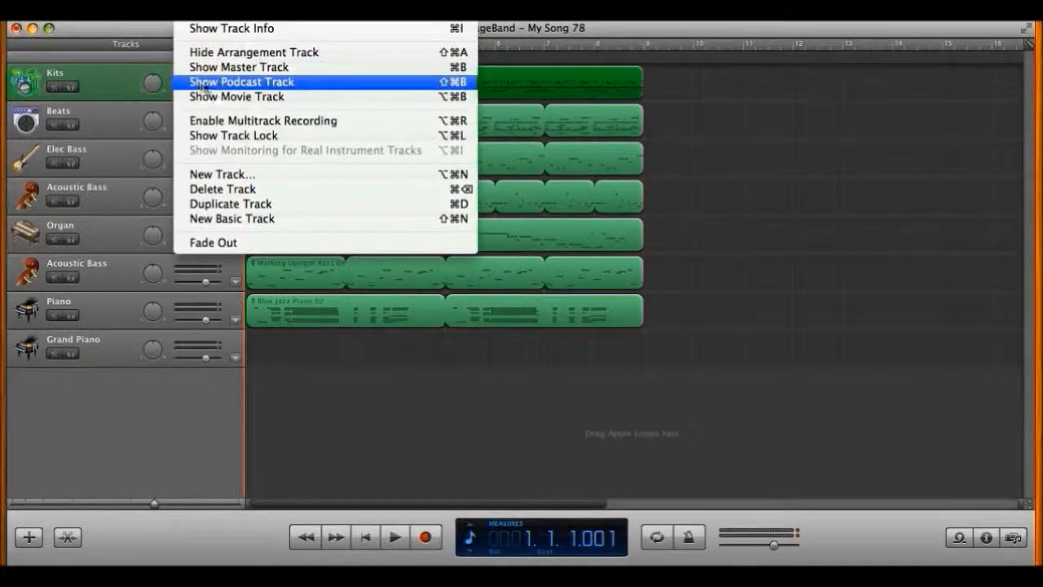
pyautogui.click(131, 60)
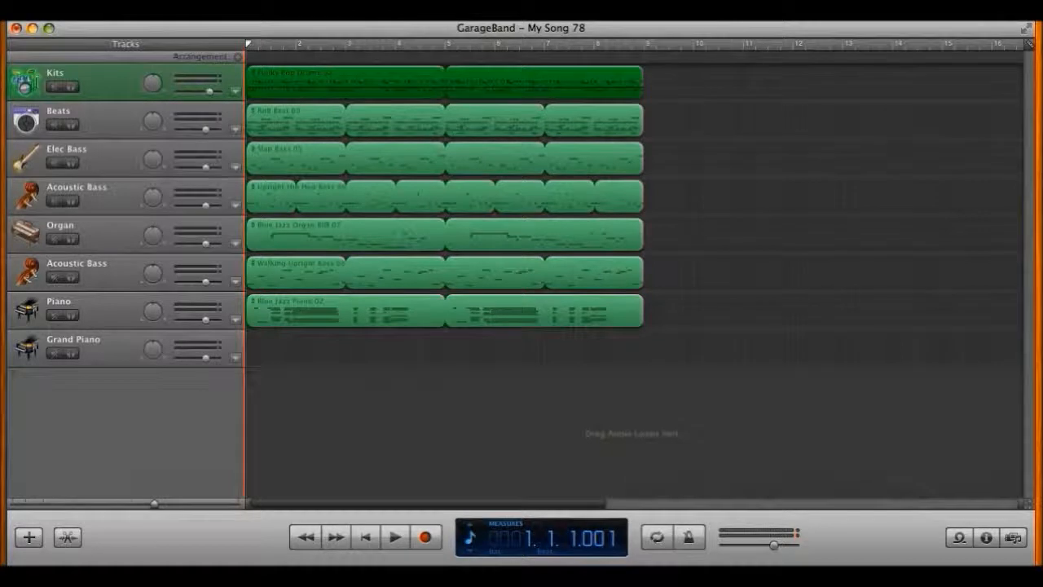
pyautogui.click(237, 57)
# Step: Shorten the untitled section to end at bar 3 and rename it Intro
pyautogui.moveTo(643, 57); pyautogui.dragTo(345, 58)
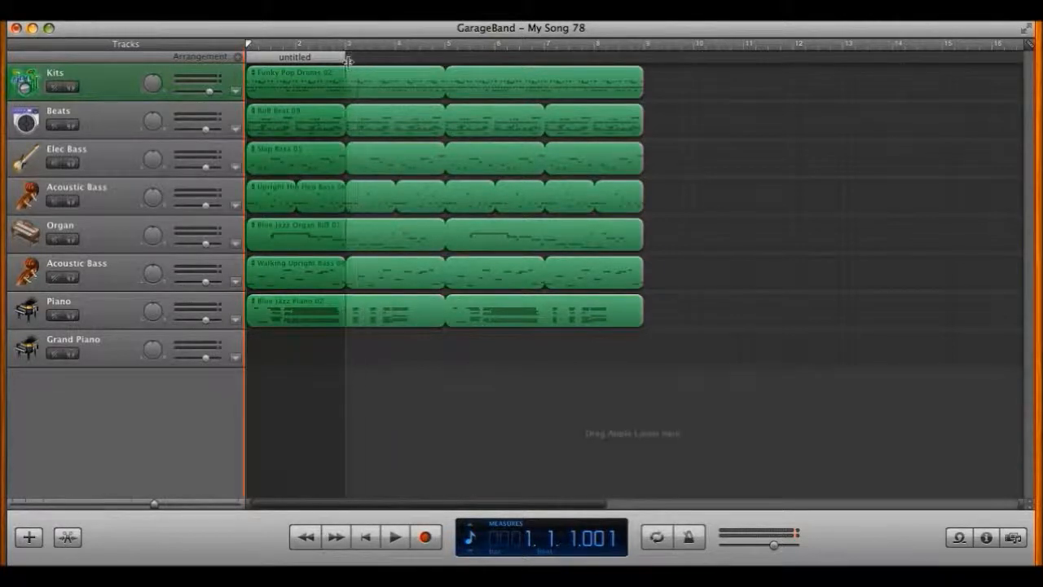
pyautogui.click(297, 59)
pyautogui.press('Return')
pyautogui.click(303, 59)
pyautogui.rightClick(304, 59)
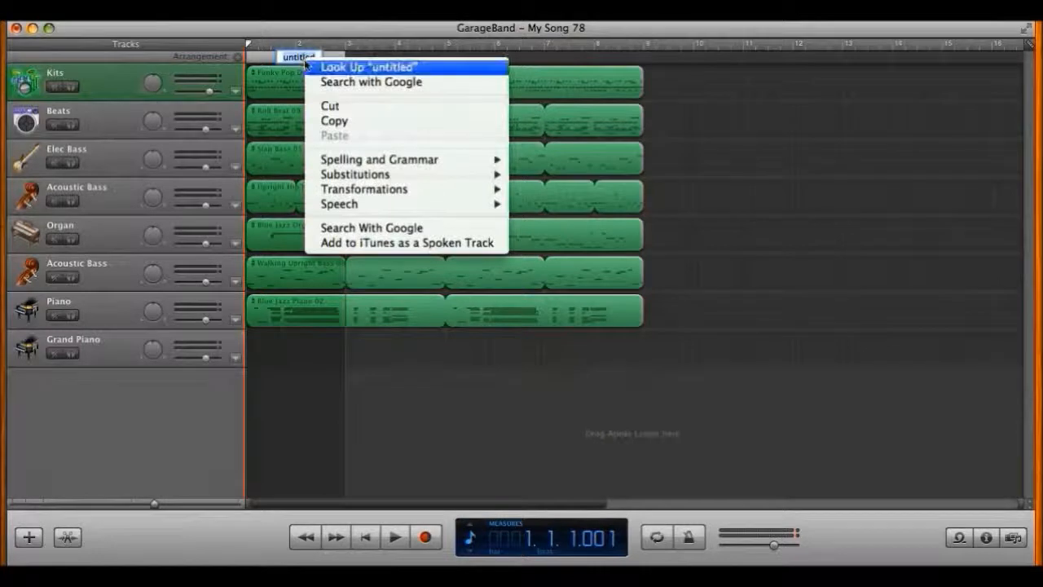
pyautogui.click(303, 61)
pyautogui.press('BackSpace')
pyautogui.write('Intro')
pyautogui.press('Return')
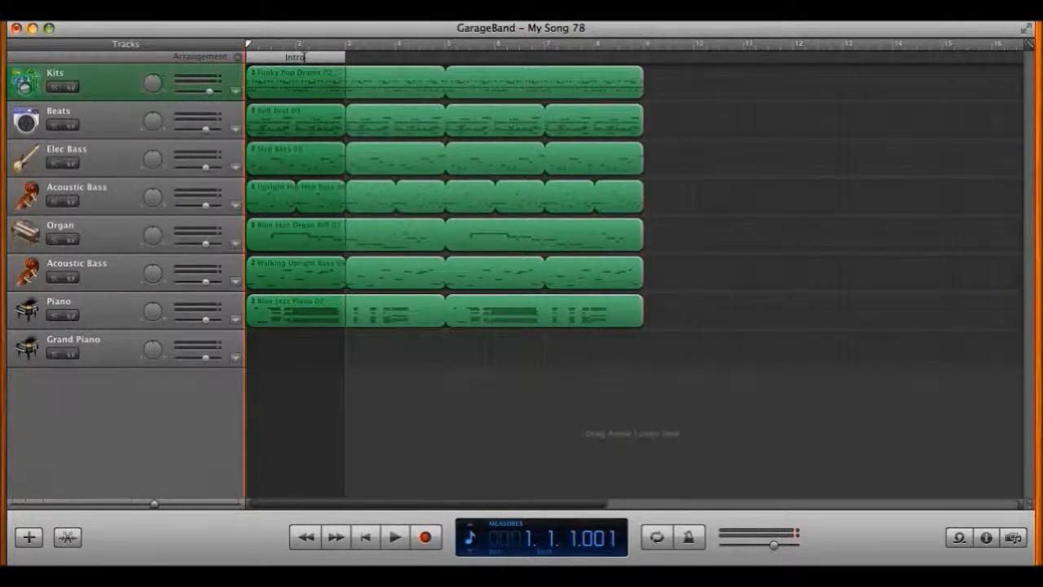
# Step: Add three two-bar sections after Intro, ending at bars 5, 7 and 9
pyautogui.click(237, 57)
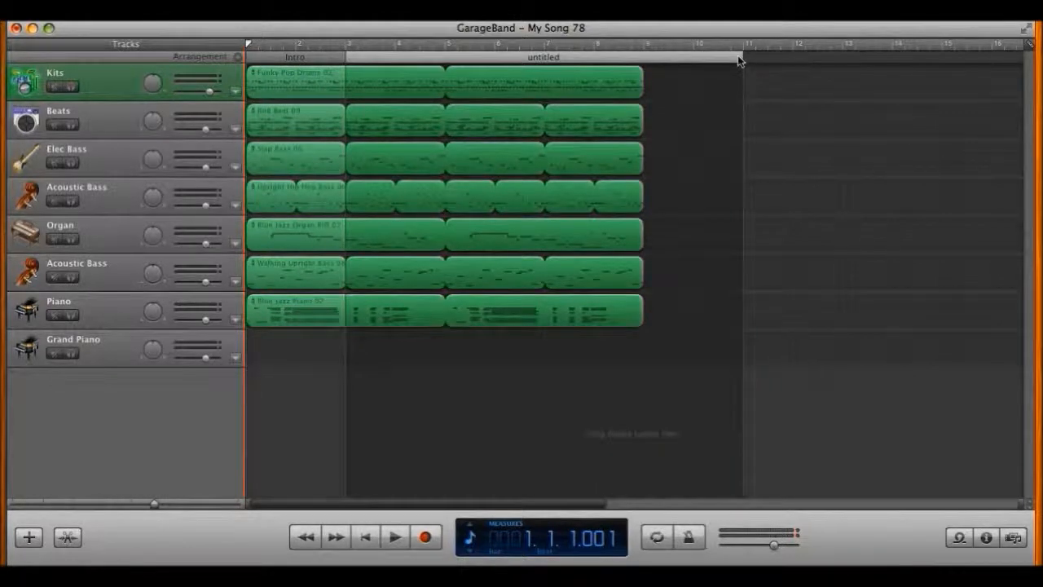
pyautogui.moveTo(741, 57); pyautogui.dragTo(445, 57)
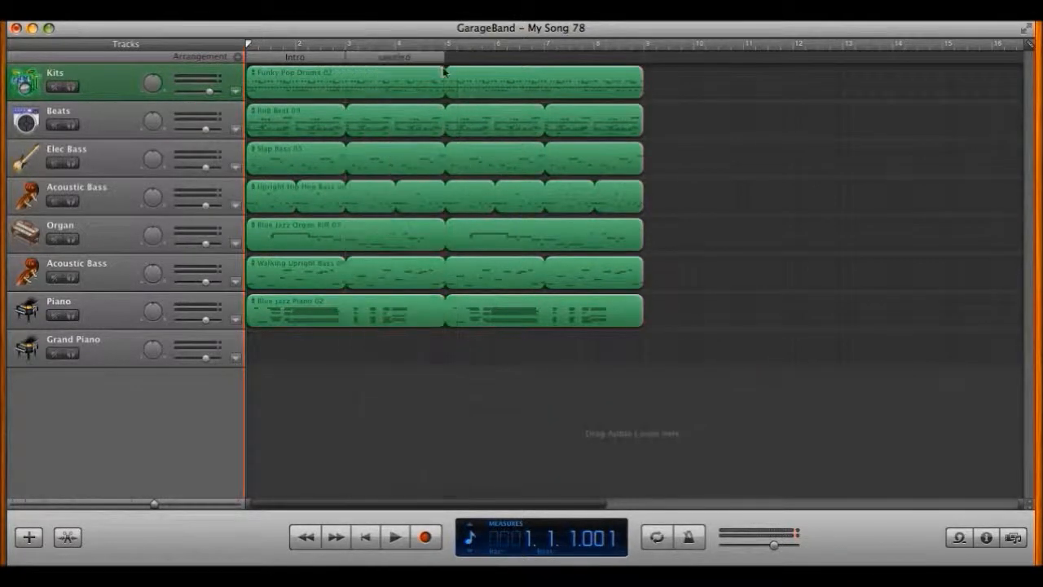
pyautogui.click(236, 57)
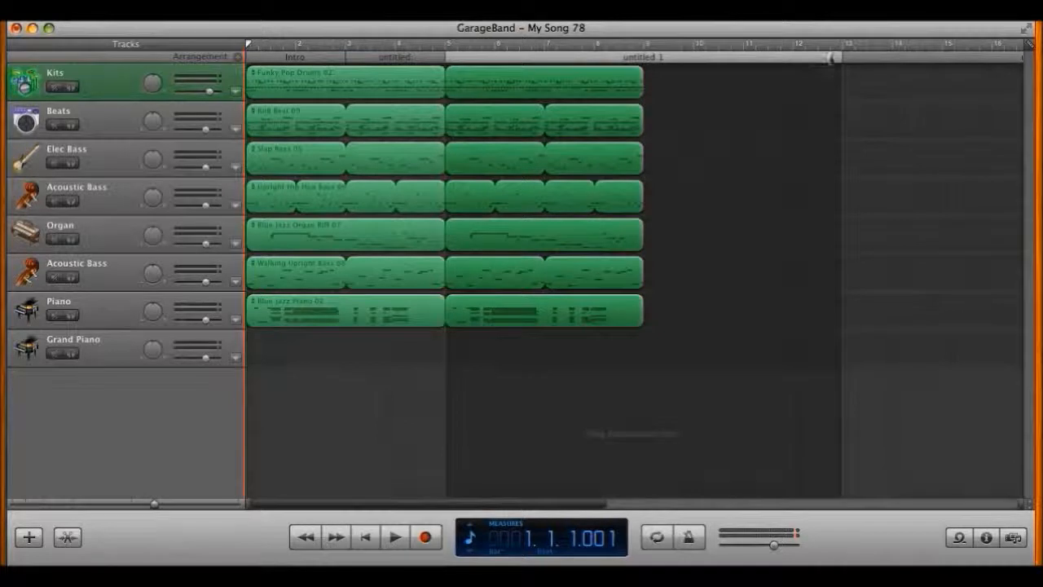
pyautogui.moveTo(831, 57); pyautogui.dragTo(531, 57)
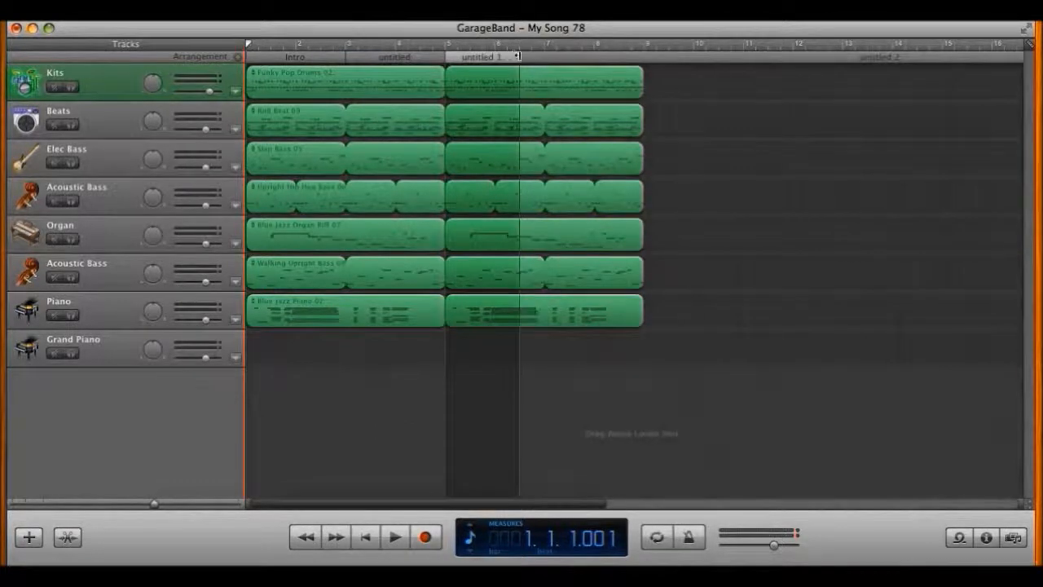
pyautogui.hscroll(10, 734, 98)
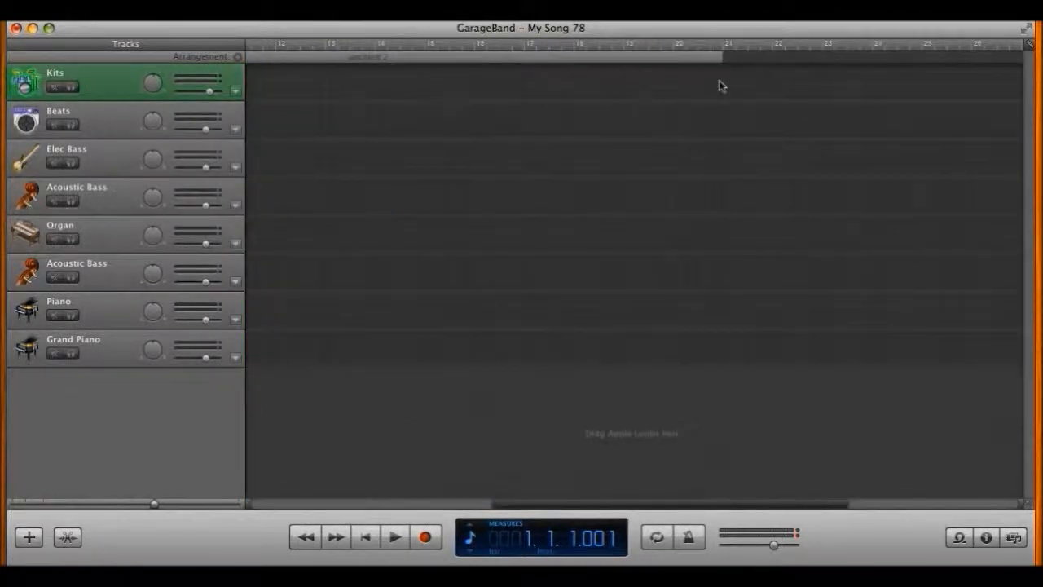
pyautogui.hscroll(-10, 734, 82)
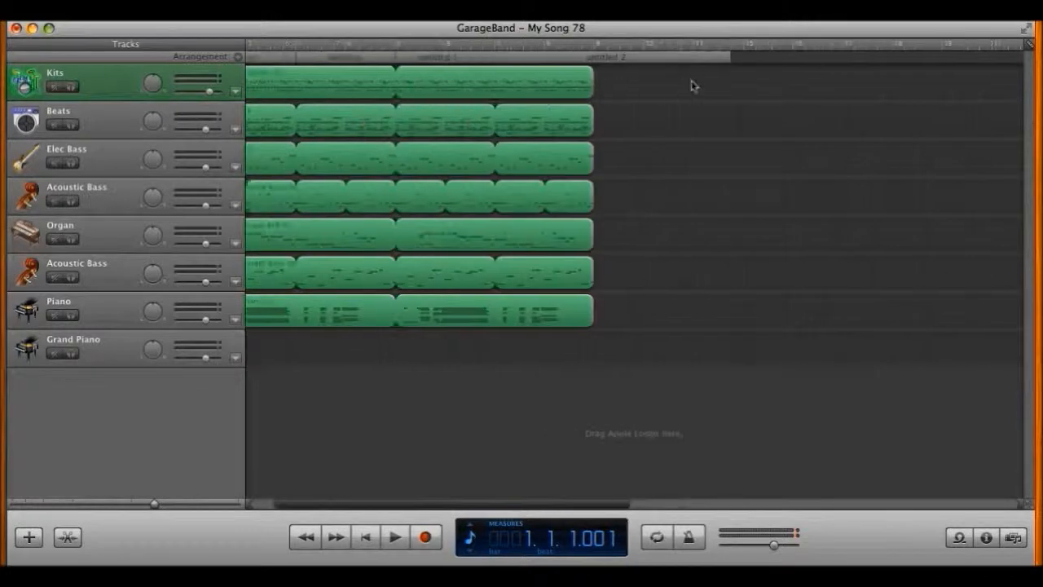
pyautogui.moveTo(726, 57); pyautogui.dragTo(593, 57)
pyautogui.hscroll(-2, 403, 110)
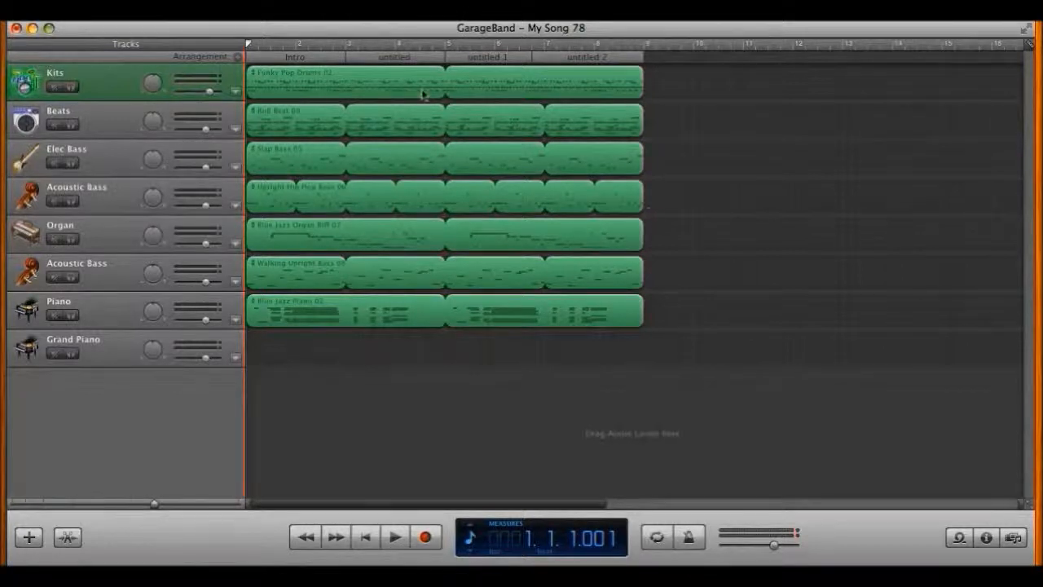
# Step: Try lengthening and then moving the section after Intro, undoing both changes
pyautogui.click(437, 59)
pyautogui.moveTo(441, 58); pyautogui.dragTo(470, 59)
pyautogui.press('super+z')
pyautogui.moveTo(397, 59); pyautogui.dragTo(609, 59)
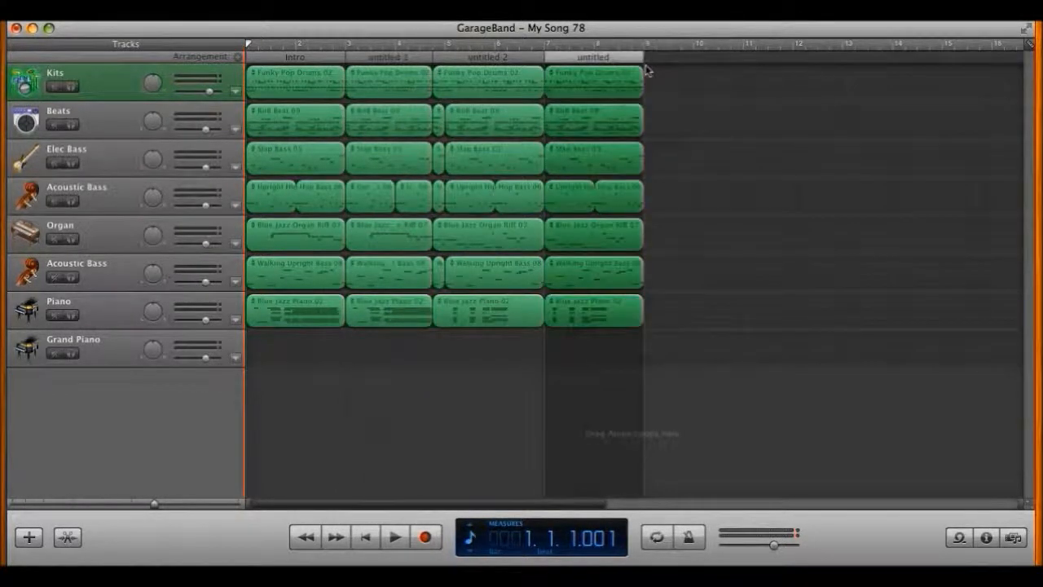
pyautogui.press('super+z')
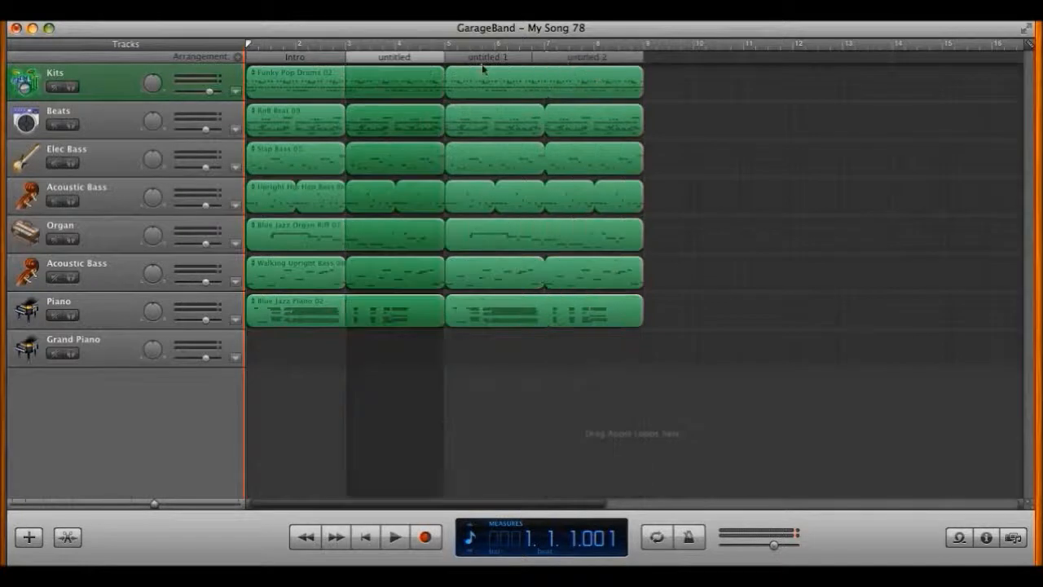
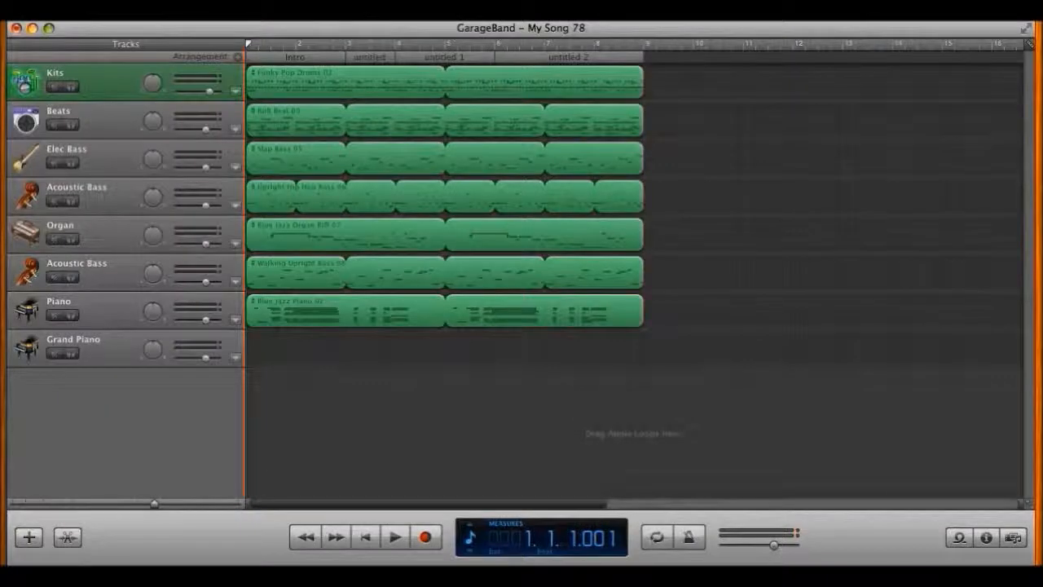
# Step: Add a new arrangement section after untitled 2 and drag its edge into place
pyautogui.click(238, 58)
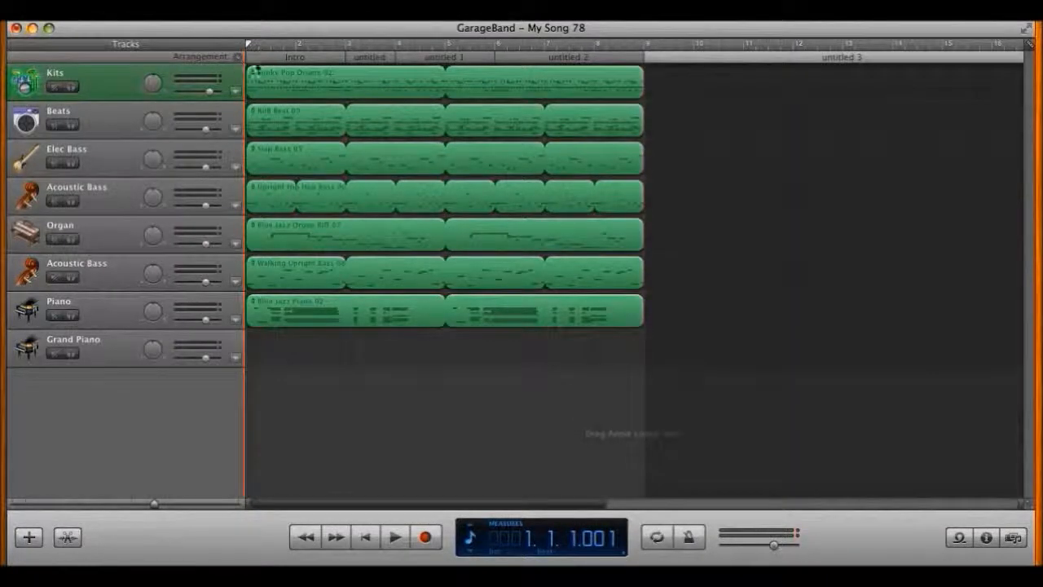
pyautogui.hscroll(4, 735, 95)
pyautogui.moveTo(862, 57); pyautogui.dragTo(568, 59)
pyautogui.hscroll(-2, 571, 65)
pyautogui.hscroll(-2, 565, 69)
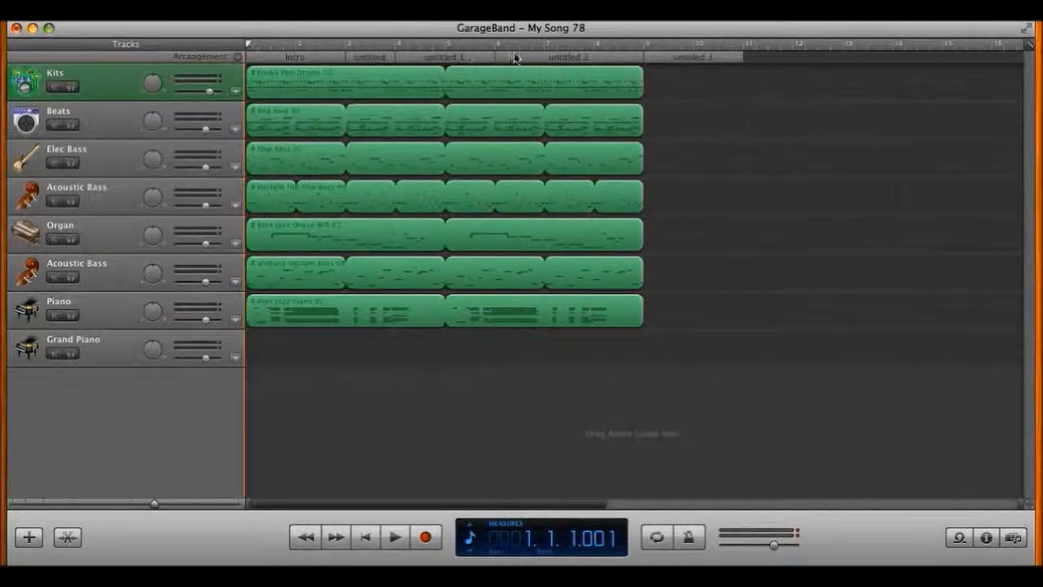
# Step: Shorten untitled 1 to end at bar 5 and untitled 2 to end near bar 7
pyautogui.click(489, 58)
pyautogui.moveTo(493, 55); pyautogui.dragTo(446, 56)
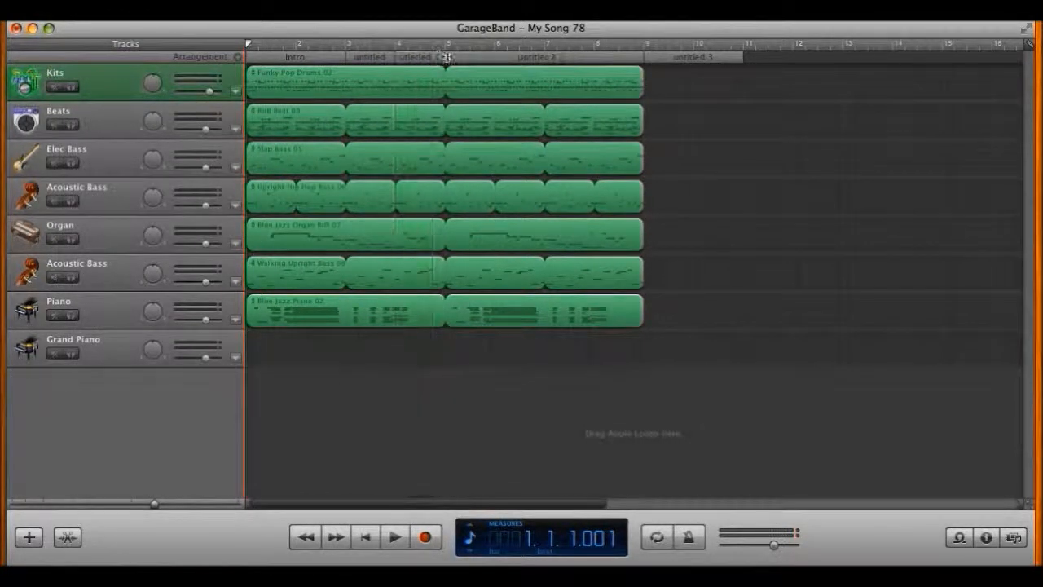
pyautogui.click(597, 59)
pyautogui.moveTo(642, 58)
pyautogui.mouseDown()
pyautogui.moveTo(529, 58)
pyautogui.moveTo(544, 58)
pyautogui.mouseUp()
# Step: Try moving untitled 3 later, then undo that move and the untitled 2 resize
pyautogui.moveTo(689, 65); pyautogui.dragTo(736, 62)
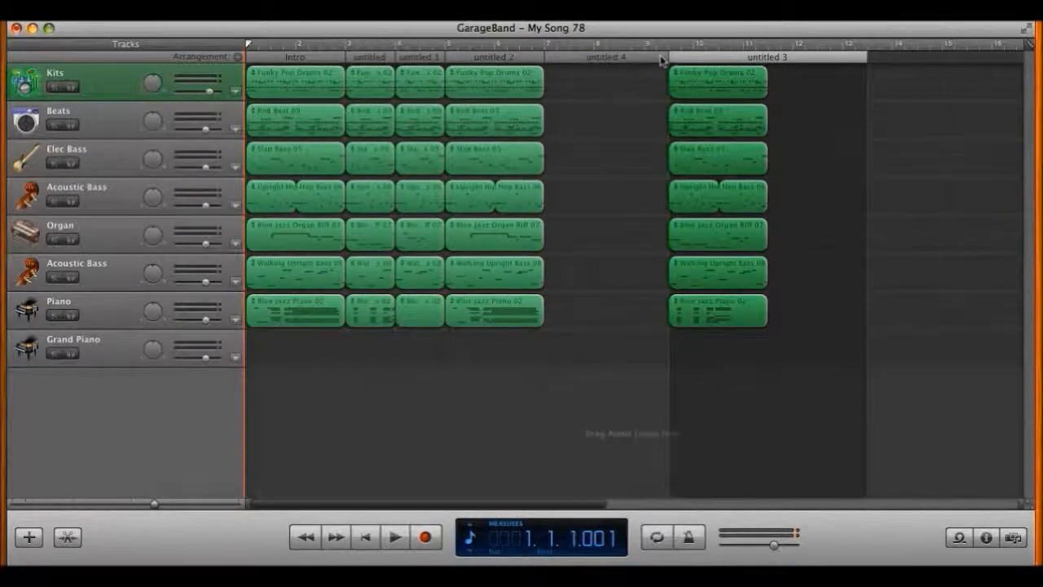
pyautogui.press('super+z')
pyautogui.press('super+z')
pyautogui.press('super+z')
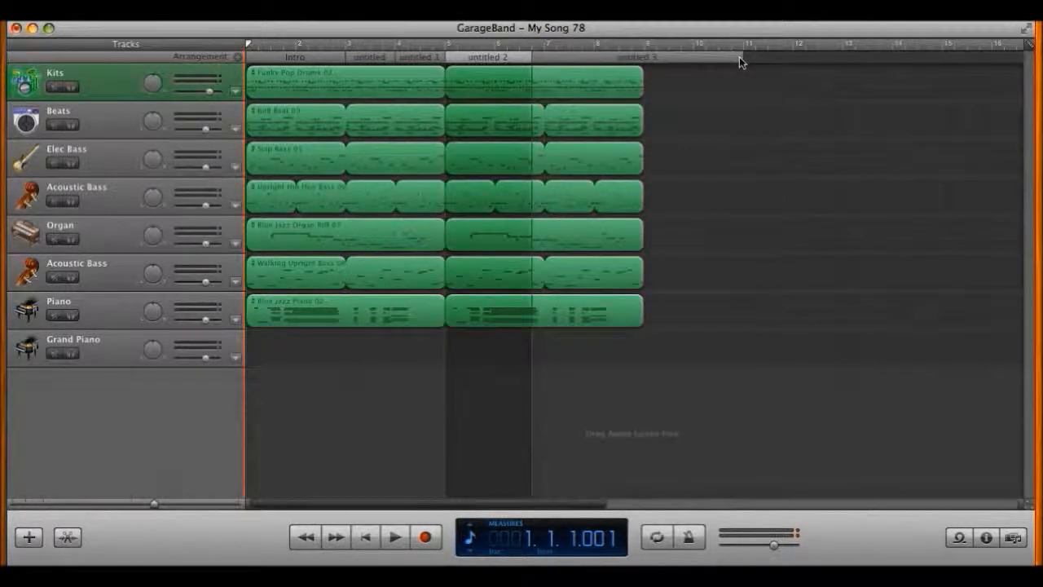
pyautogui.press('super+z')
pyautogui.press('super+z')
pyautogui.press('super+z')
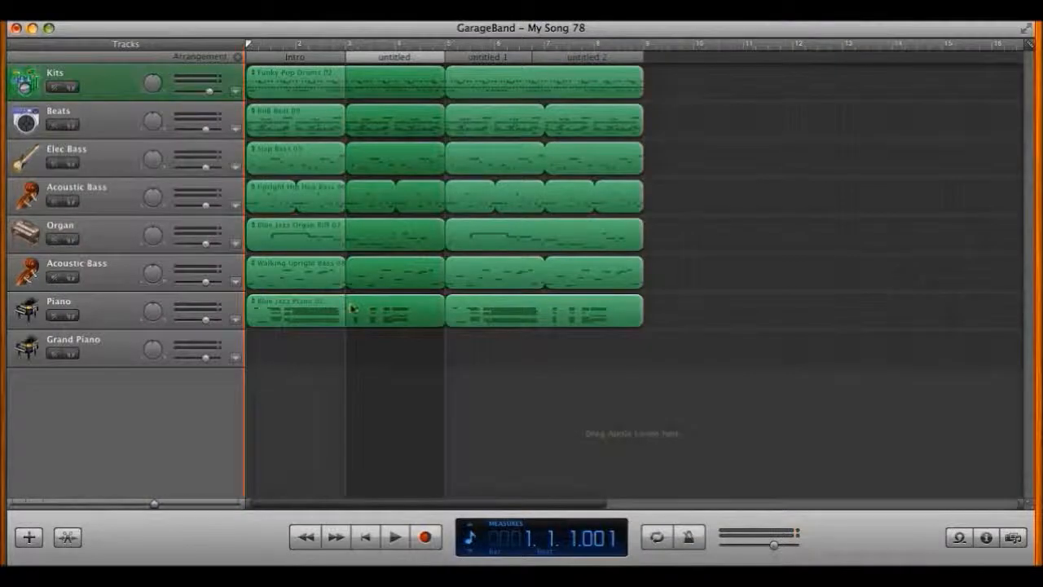
# Step: Add Auto Wah and Overdrive to empty effect slots on the Kits track
pyautogui.click(114, 98)
pyautogui.press('super+i')
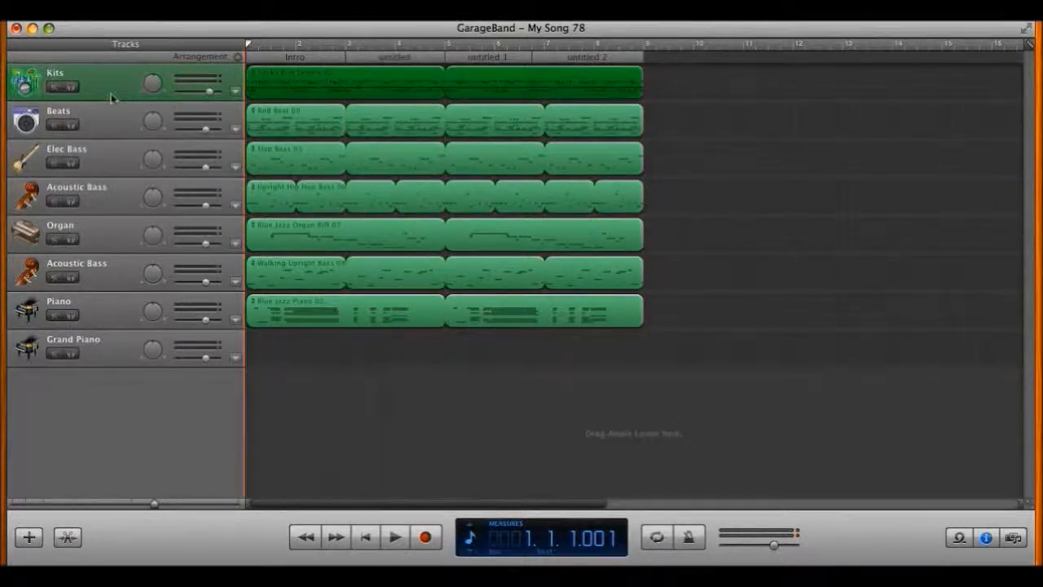
pyautogui.click(921, 235)
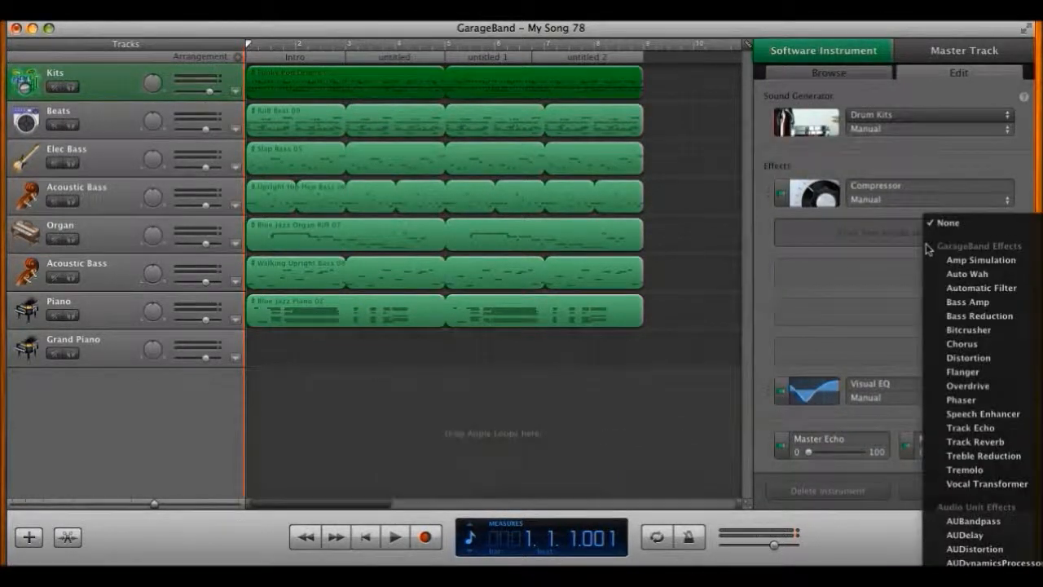
pyautogui.click(977, 277)
pyautogui.click(977, 278)
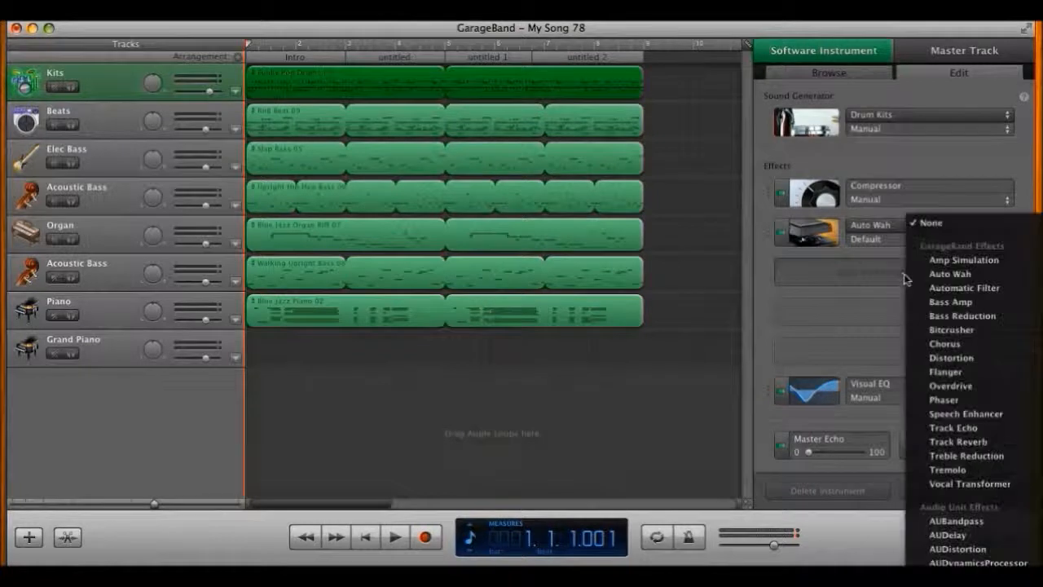
pyautogui.click(978, 384)
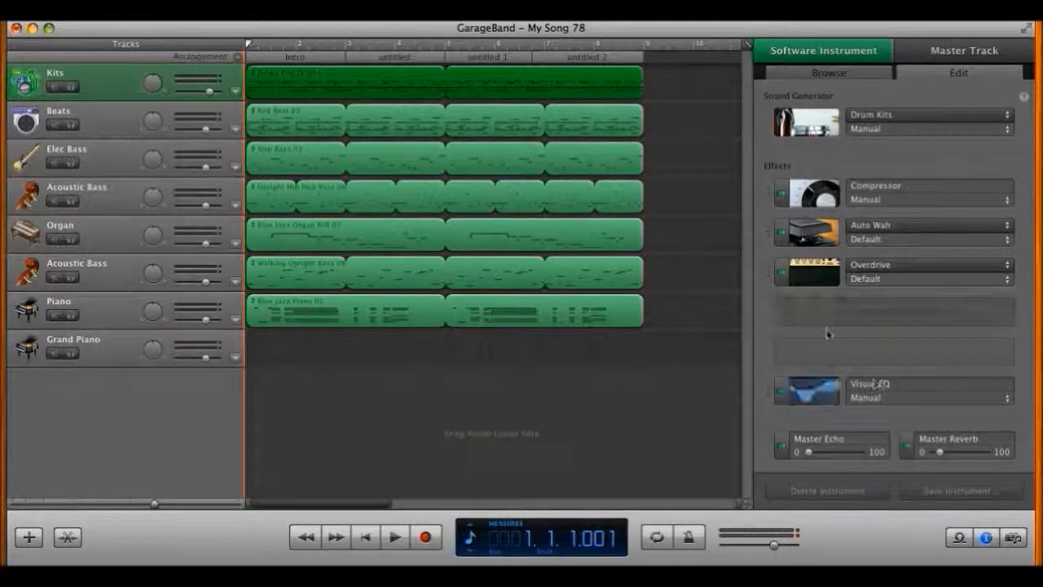
# Step: Give the Kits Compressor a slower attack and a higher ratio
pyautogui.click(813, 390)
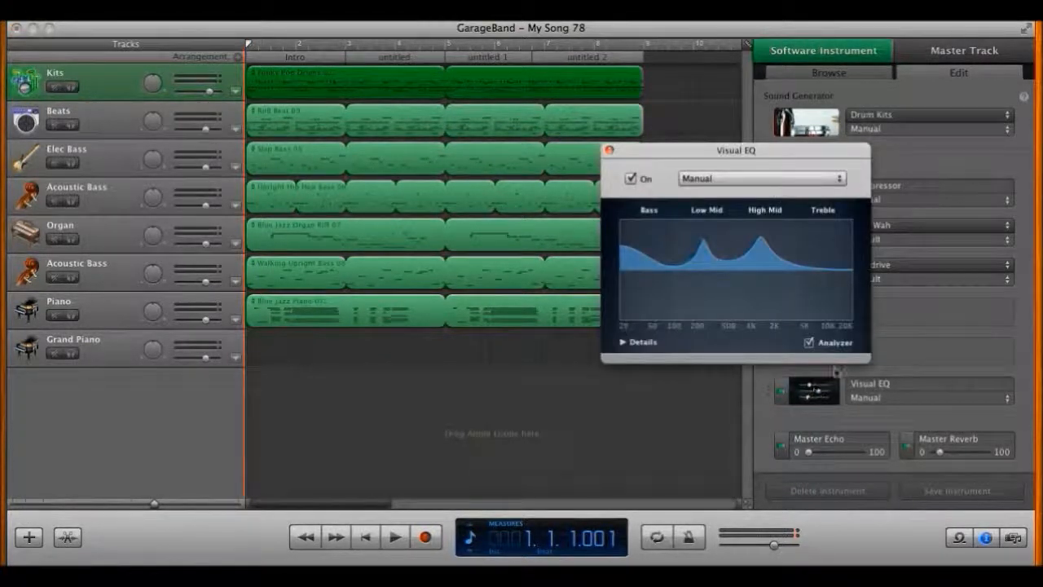
pyautogui.click(608, 150)
pyautogui.click(822, 207)
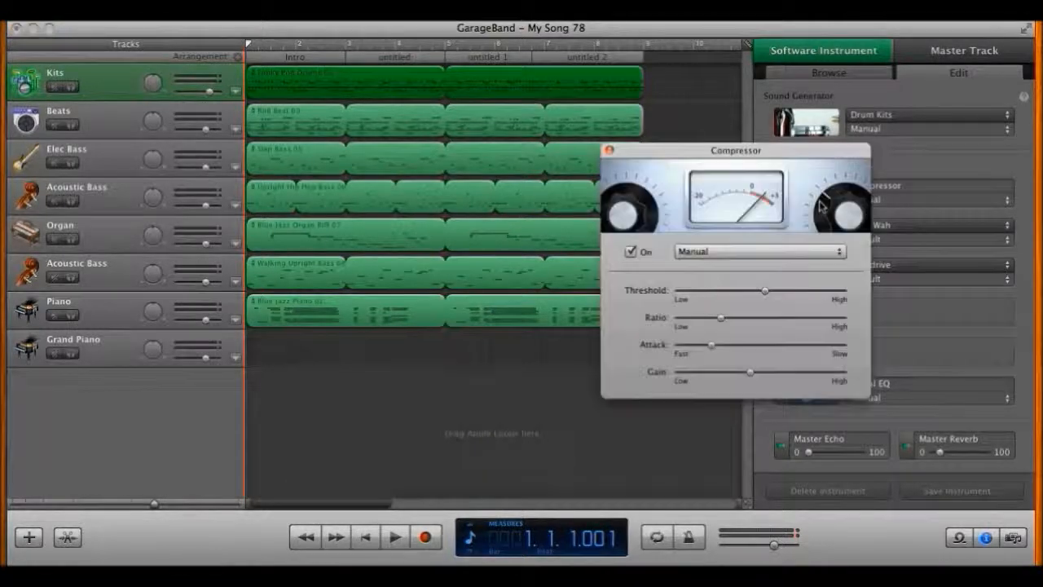
pyautogui.moveTo(713, 346); pyautogui.dragTo(762, 352)
pyautogui.moveTo(721, 318); pyautogui.dragTo(732, 319)
pyautogui.click(610, 151)
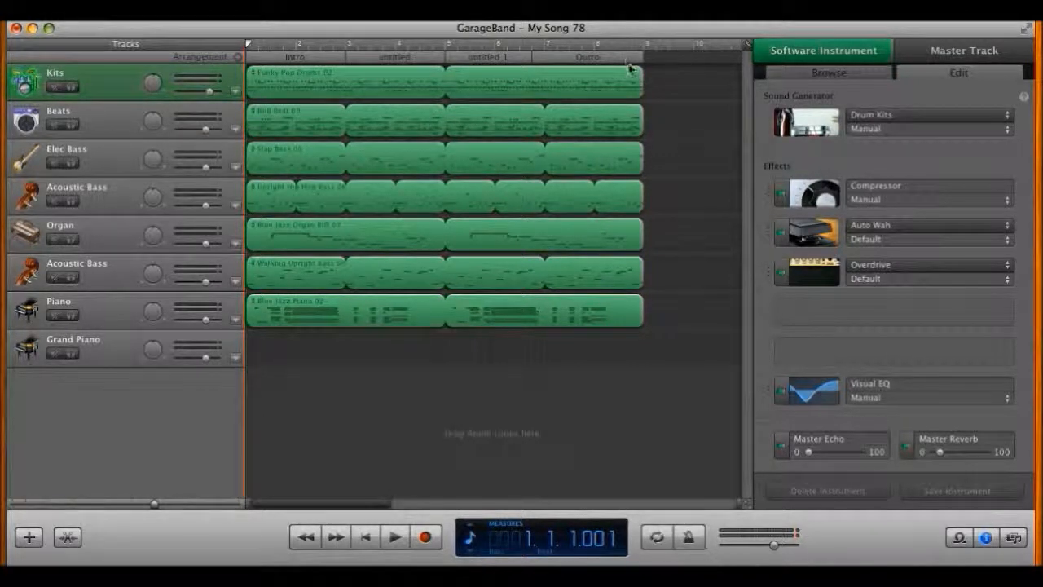
# Step: Extend untitled 1 to bar 7, so the Outro spans bars 7–9
pyautogui.click(547, 58)
pyautogui.moveTo(532, 59); pyautogui.dragTo(543, 58)
# Step: Enable Kits Track Volume automation with a fade-in from silence to the Intro's end
pyautogui.click(232, 91)
pyautogui.click(320, 58)
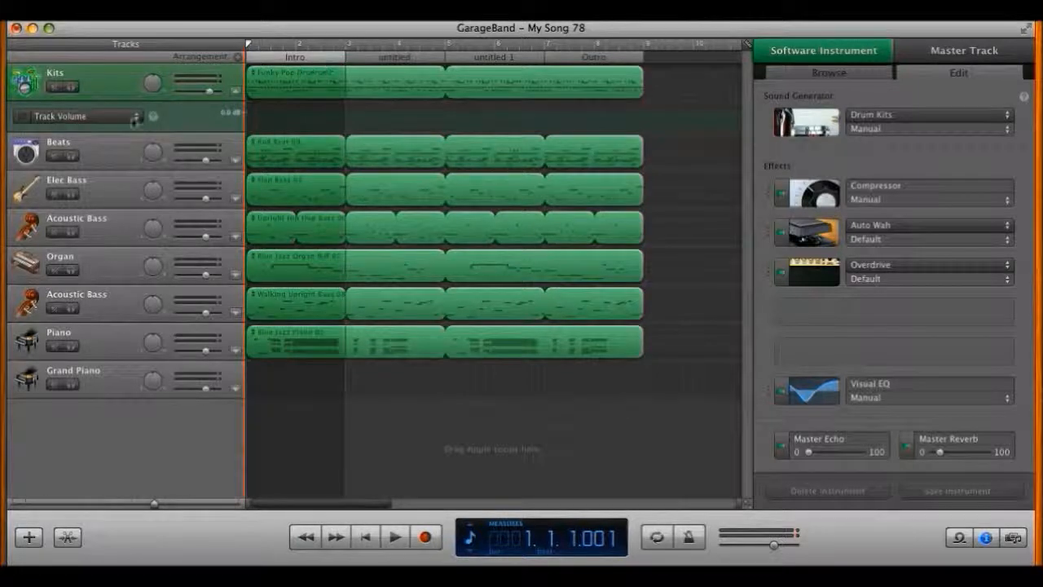
pyautogui.click(21, 116)
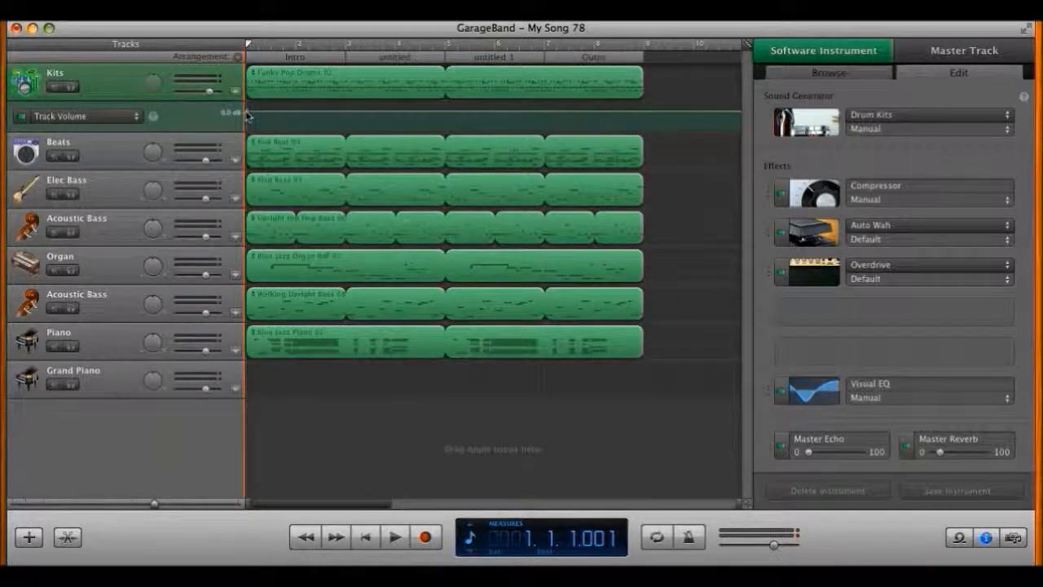
pyautogui.click(339, 111)
pyautogui.moveTo(248, 111); pyautogui.dragTo(246, 140)
pyautogui.moveTo(340, 110); pyautogui.dragTo(340, 114)
# Step: Add Kits volume points at bars 7 and 9, lower the bar 9 point, and audition Kits solo
pyautogui.click(543, 114)
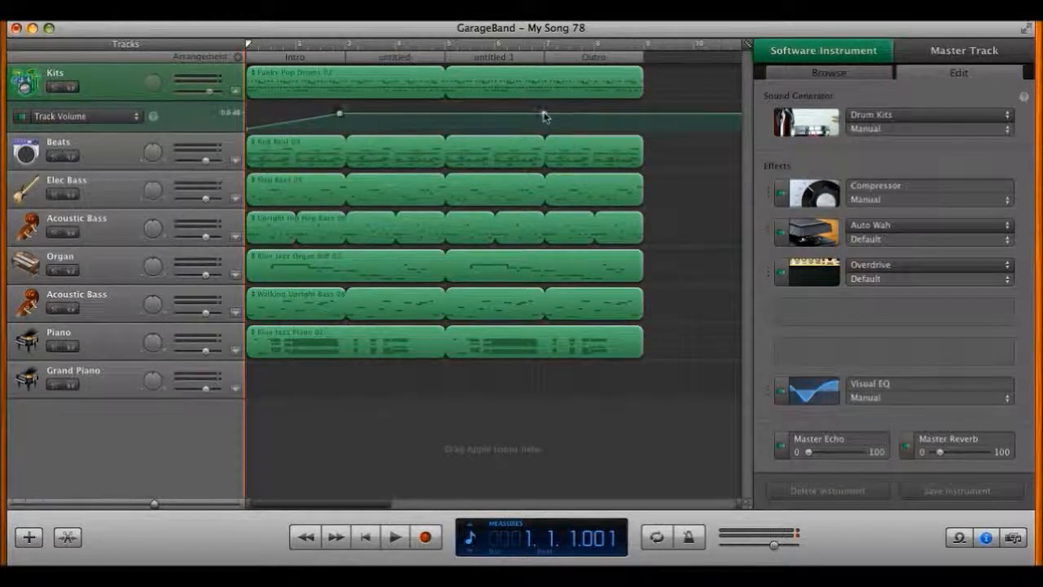
pyautogui.click(644, 114)
pyautogui.moveTo(644, 114); pyautogui.dragTo(644, 129)
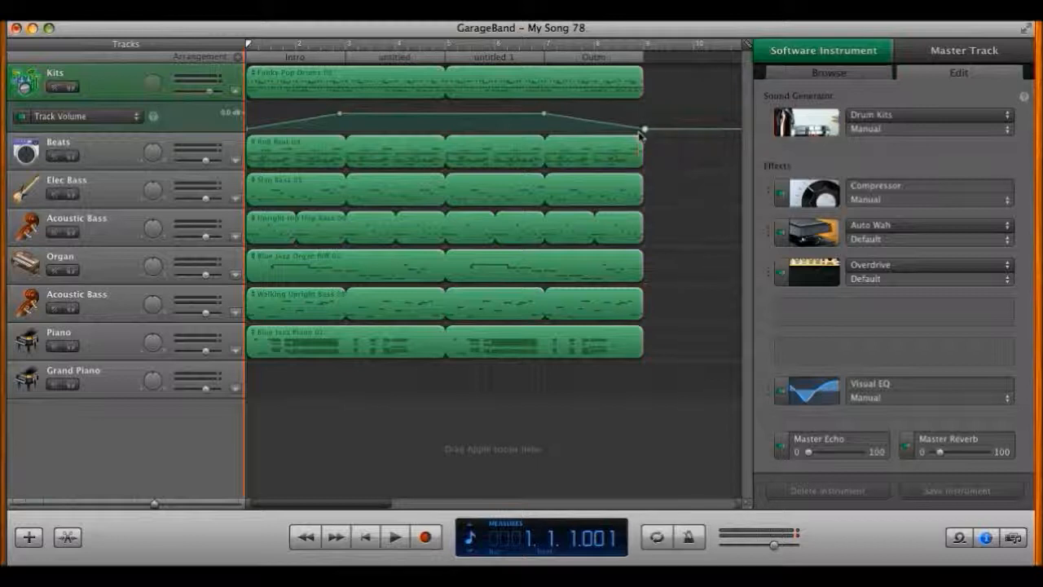
pyautogui.click(72, 88)
pyautogui.press('space')
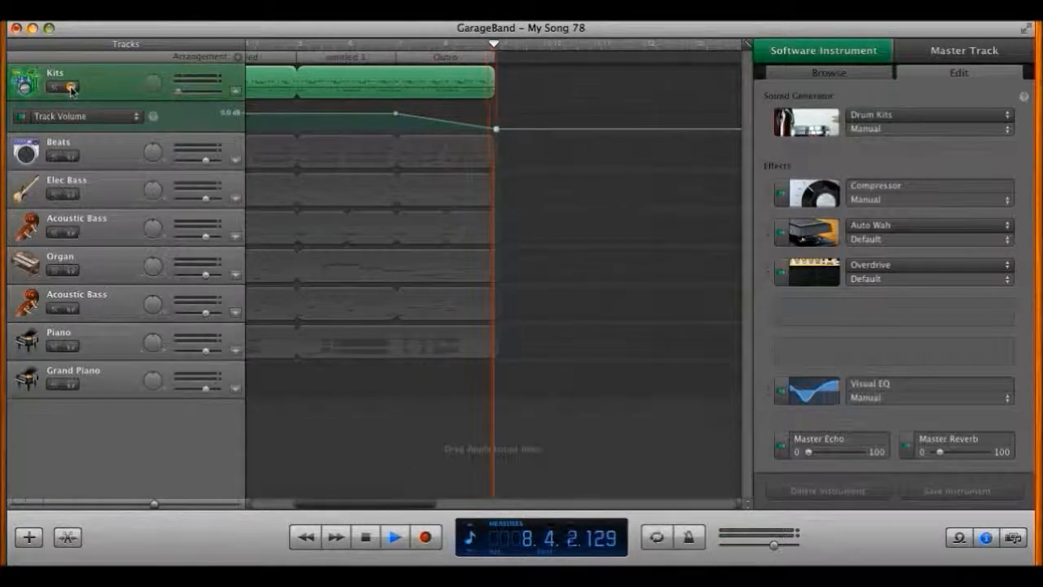
# Step: Raise the final volume point to 6.0 dB, then stop and return to the start
pyautogui.moveTo(456, 130); pyautogui.dragTo(454, 104)
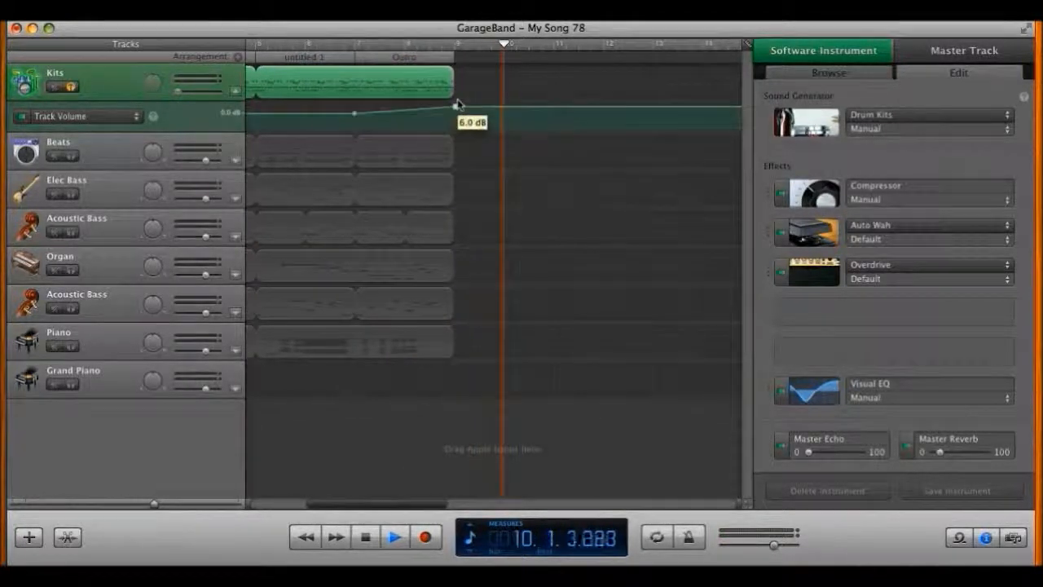
pyautogui.press('space')
pyautogui.press('Return')
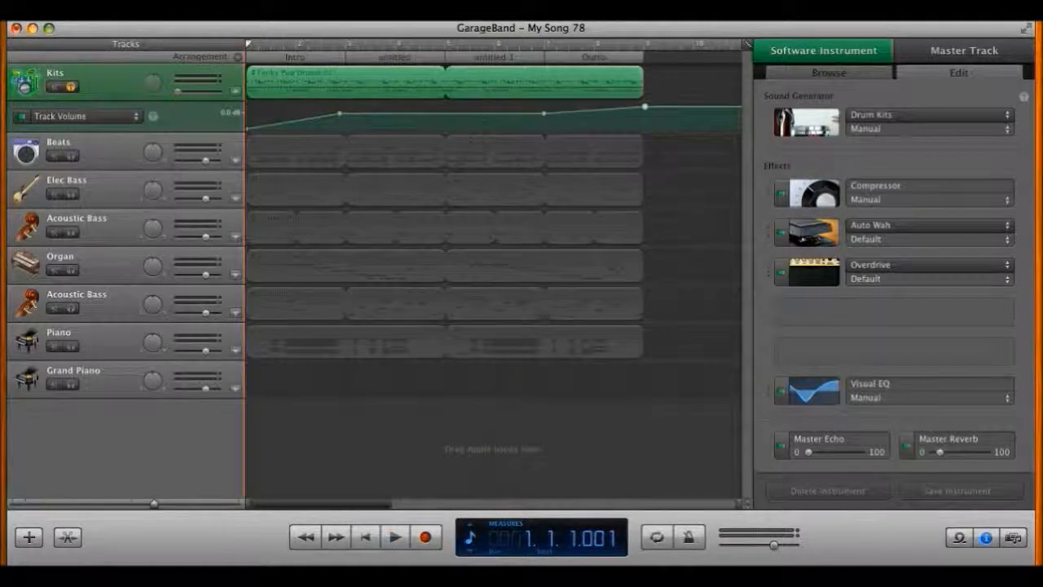
# Step: Compare Kits with automation off and on, unsolo it, and select all its volume points
pyautogui.click(21, 116)
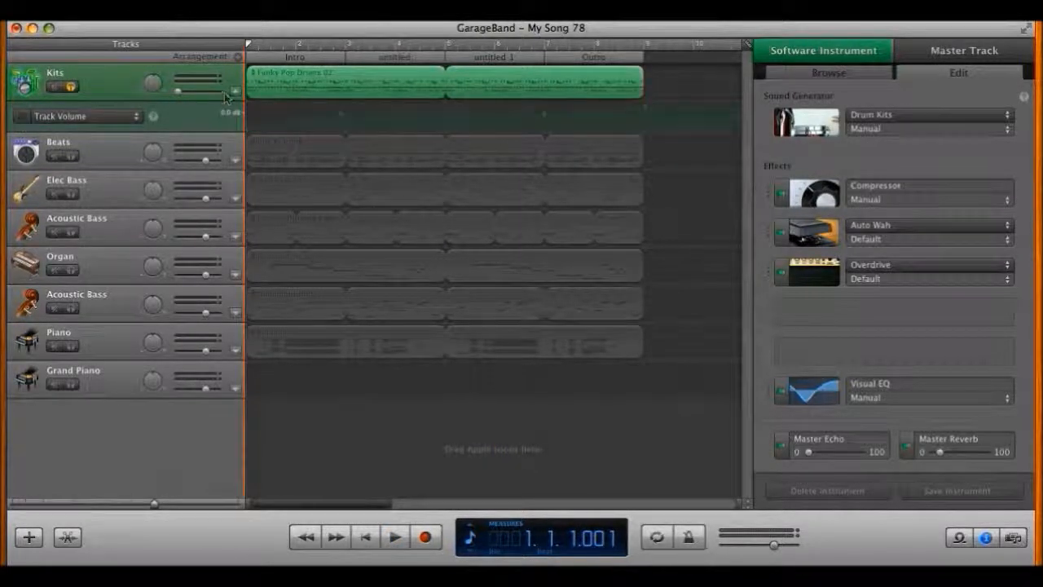
pyautogui.click(70, 88)
pyautogui.click(21, 116)
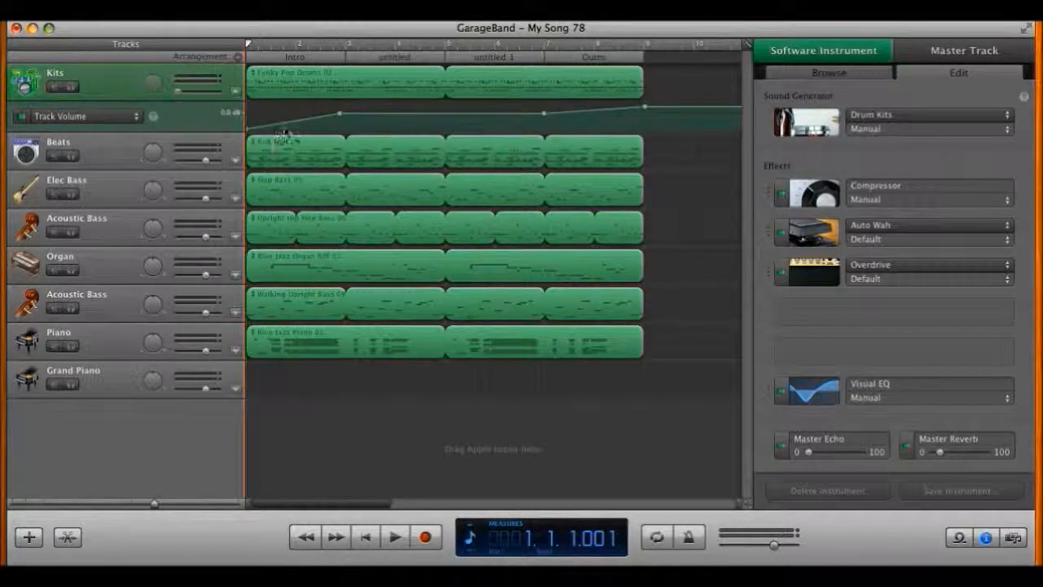
pyautogui.moveTo(620, 108); pyautogui.dragTo(647, 105)
# Step: Delete the Kits volume points, disable its automation, and set its volume to about 1.0 dB
pyautogui.press('Delete')
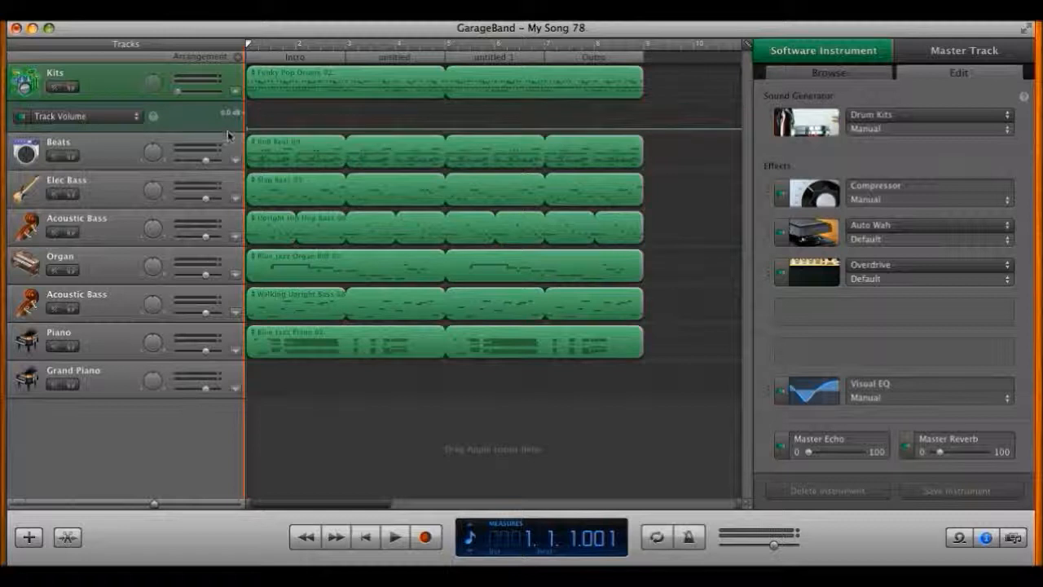
pyautogui.click(20, 117)
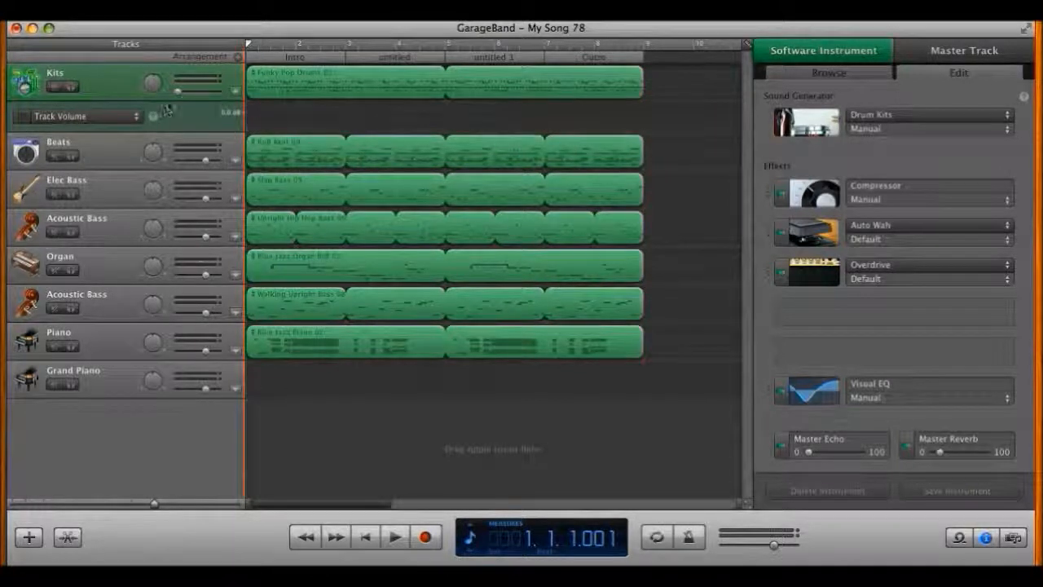
pyautogui.moveTo(178, 92); pyautogui.dragTo(206, 98)
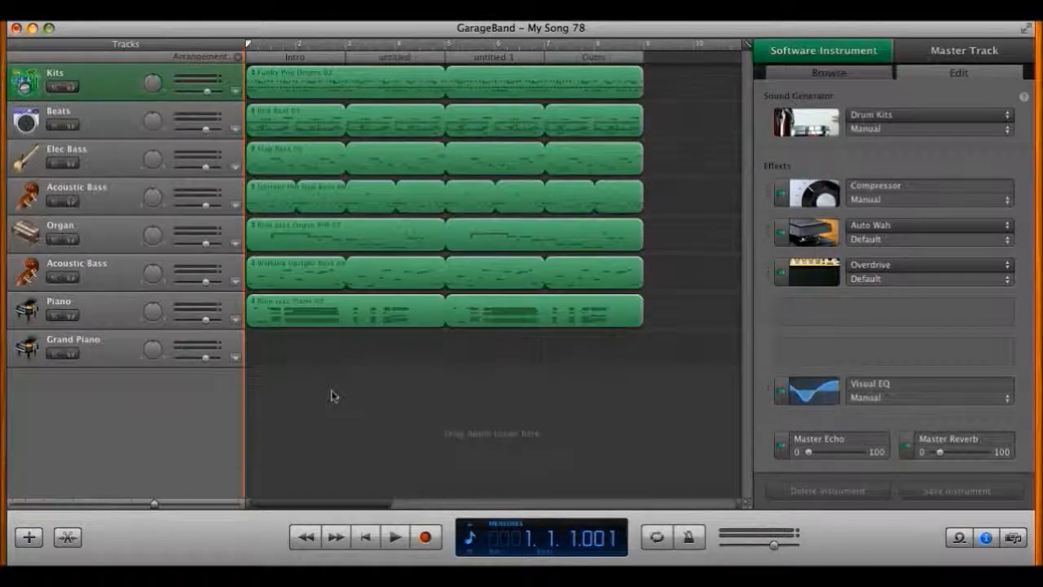